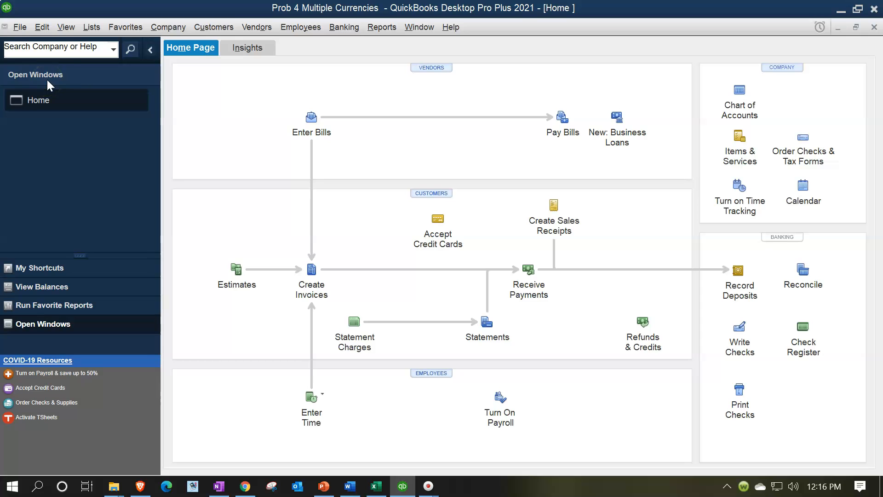
# Show the open window list and open the standard Balance Sheet report
pyautogui.click(66, 28)
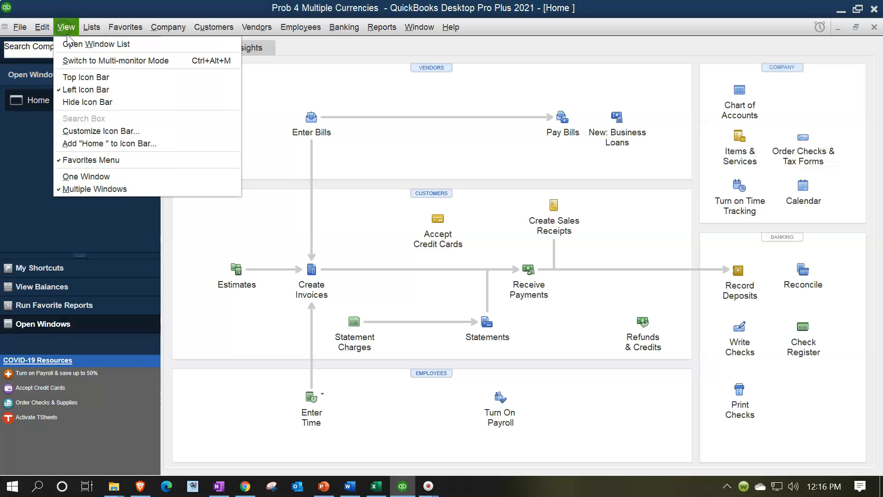
pyautogui.click(69, 44)
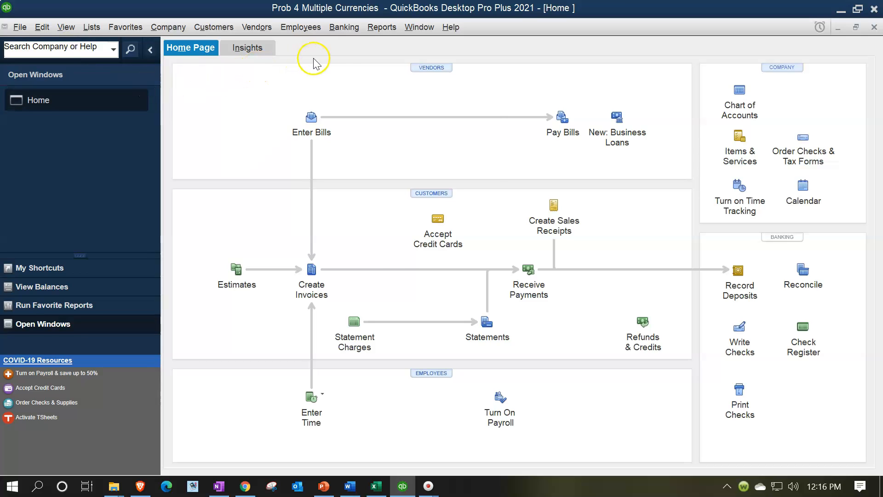
pyautogui.click(380, 27)
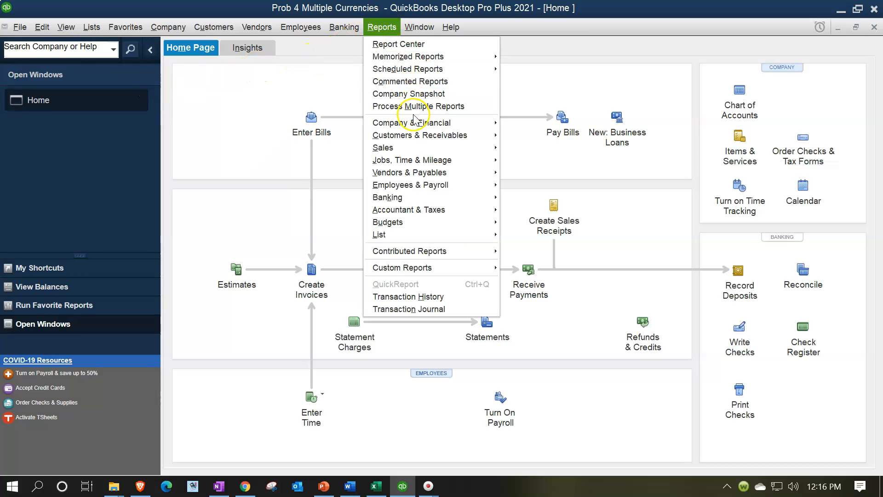
pyautogui.moveTo(427, 122)
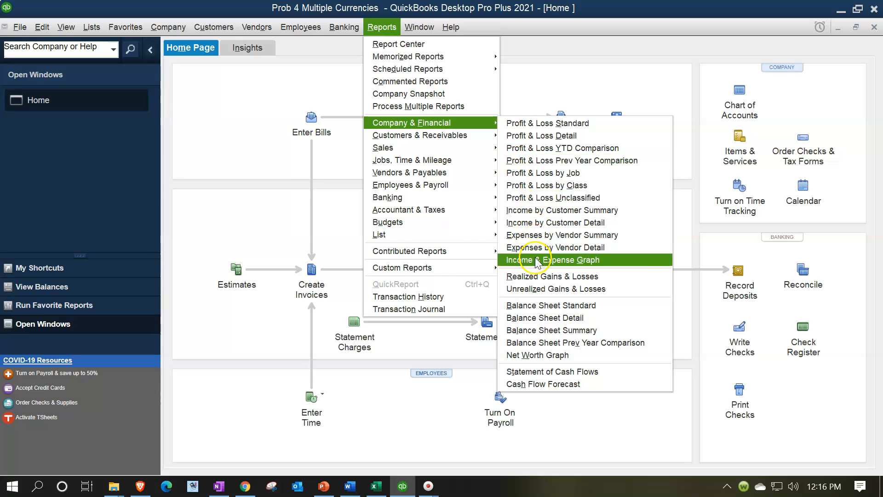
pyautogui.click(529, 305)
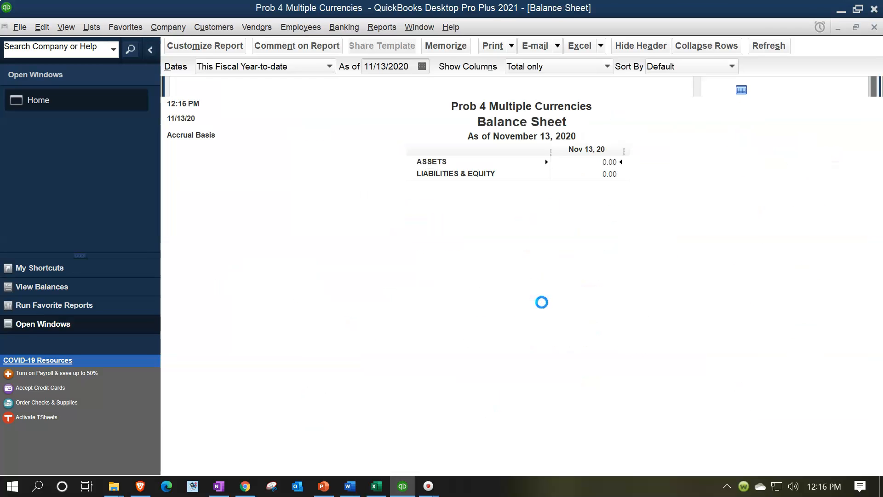
# Customize the Balance Sheet's date range to run from 01/01/2021 to 12/31/2021
pyautogui.click(222, 55)
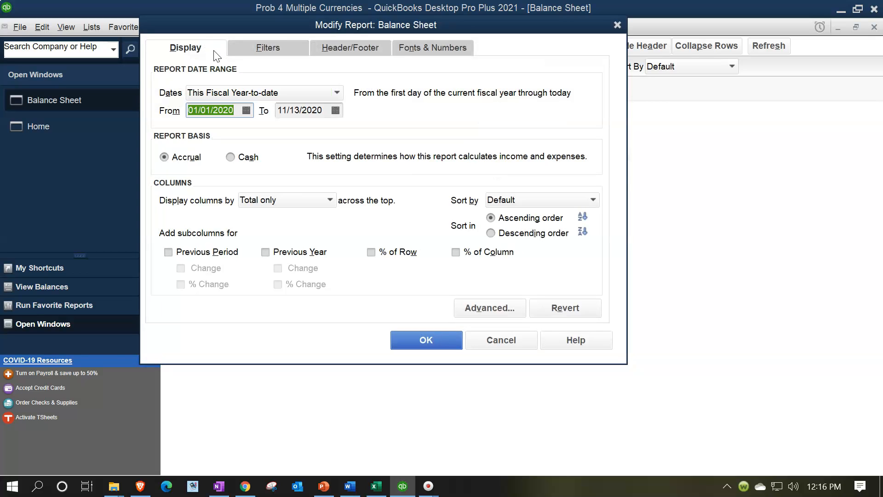
pyautogui.write('0')
pyautogui.press('Tab')
pyautogui.write('1')
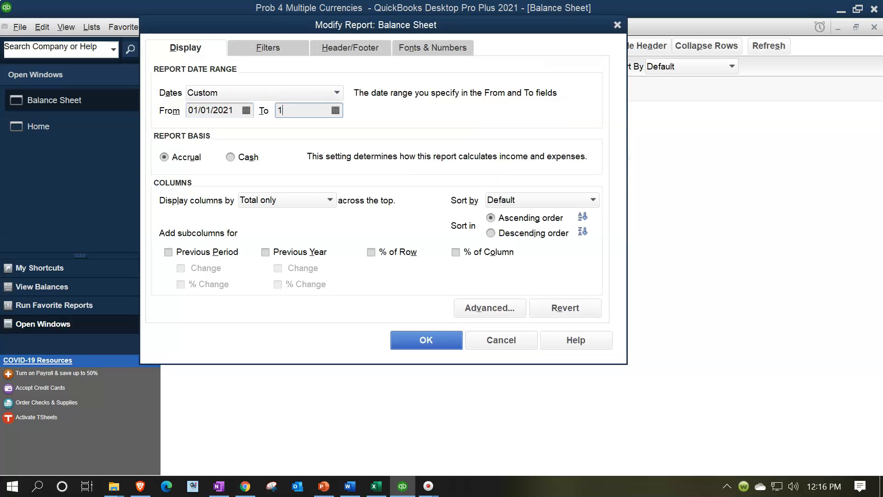
pyautogui.write('2/31')
pyautogui.press('Tab')
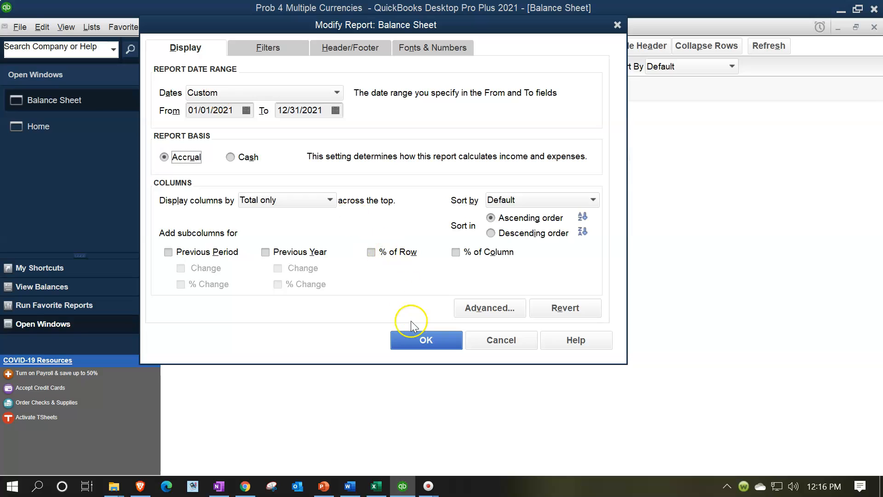
pyautogui.click(413, 340)
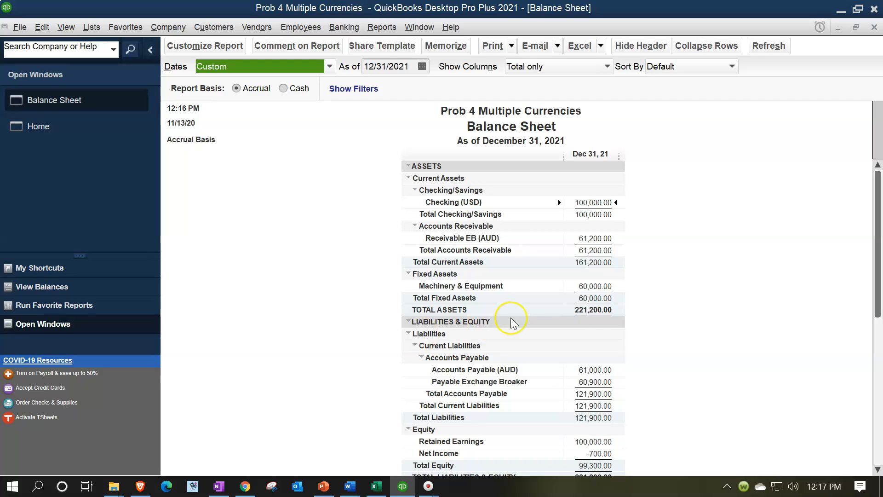
# Drill into the Receivable EB (AUD) balance, review its 2021 transactions, and close the detail report
pyautogui.click(603, 286)
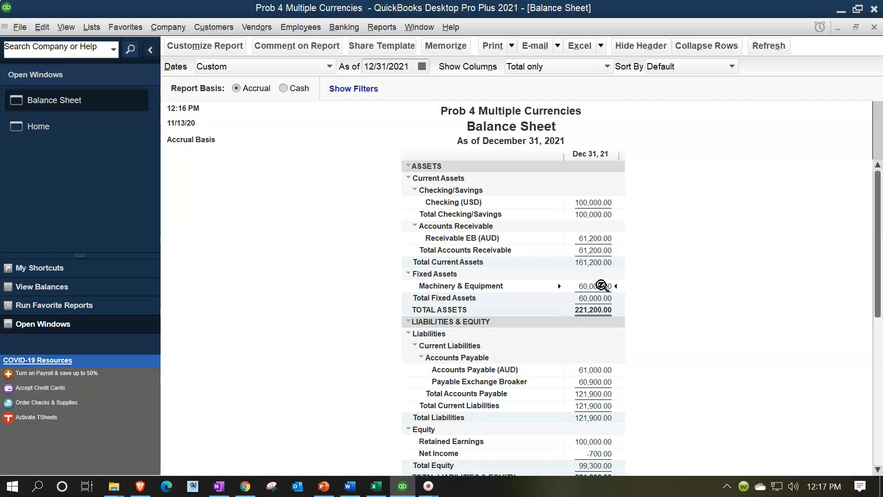
pyautogui.click(594, 372)
pyautogui.click(590, 247)
pyautogui.doubleClick(593, 237)
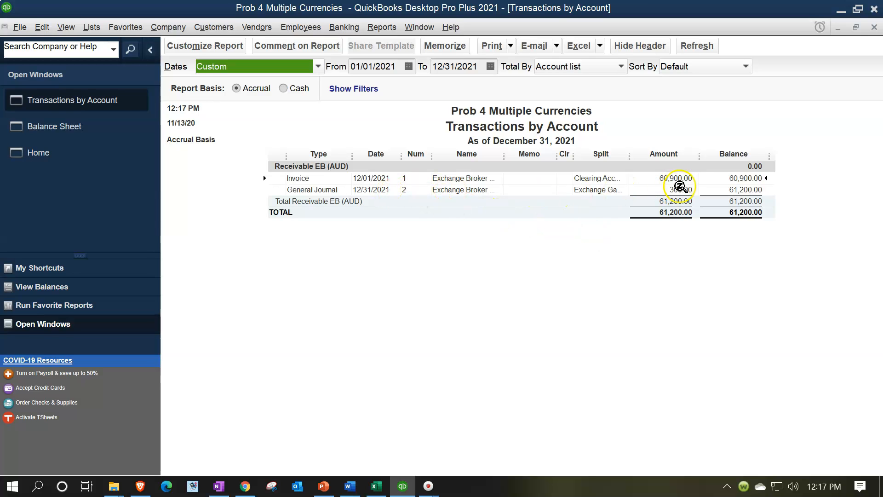
pyautogui.click(634, 189)
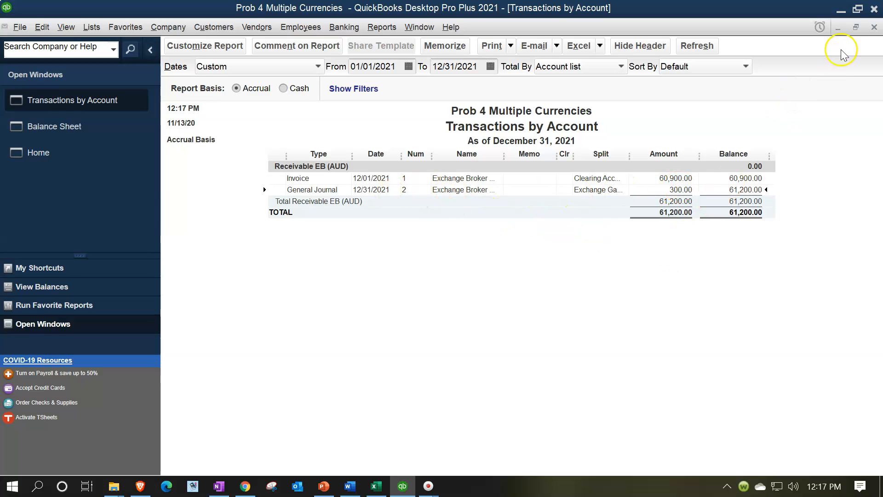
pyautogui.click(874, 27)
# Drill into the Accounts Payable (AUD) balance to review its 2021 transactions, and close the detail report
pyautogui.click(584, 370)
pyautogui.doubleClick(584, 370)
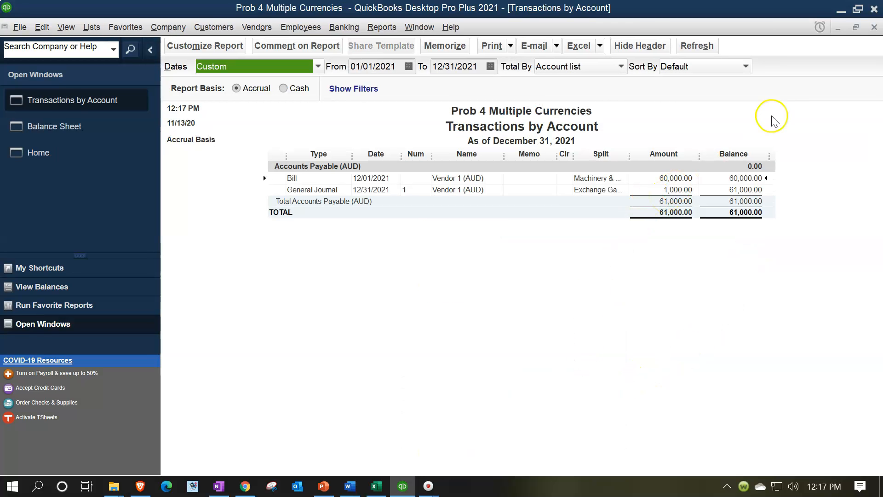
pyautogui.click(874, 27)
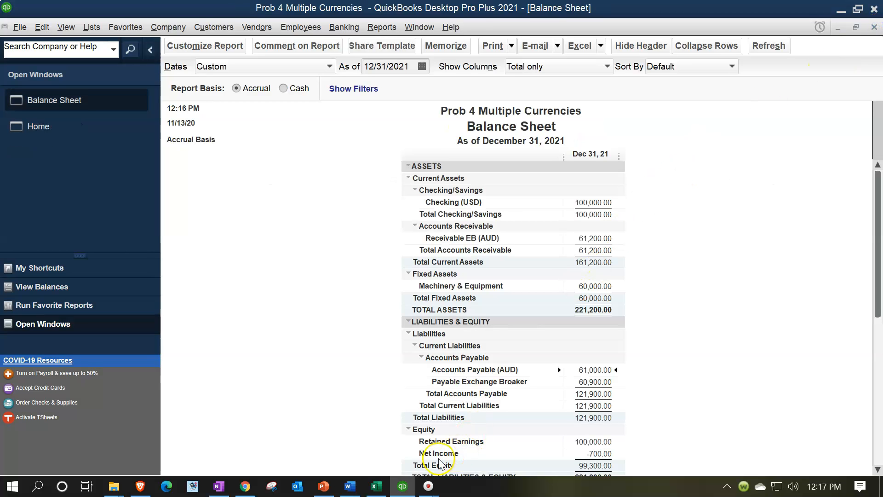
# Switch to the Excel workbook and examine the 12/31/x1 and 3/31/x2 foreign currency journal entries on the Preview sheet
pyautogui.click(376, 486)
pyautogui.click(503, 294)
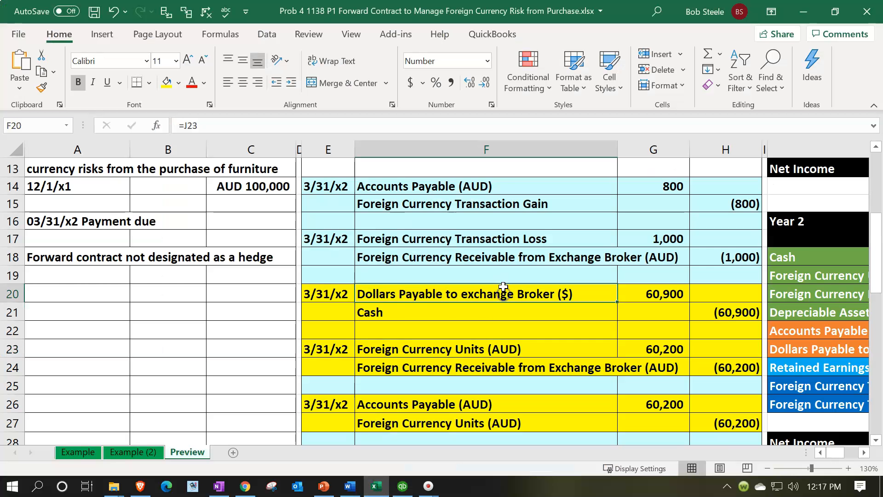
pyautogui.scroll(4, 504, 294)
pyautogui.moveTo(532, 290); pyautogui.dragTo(712, 369)
pyautogui.scroll(-3, 704, 359)
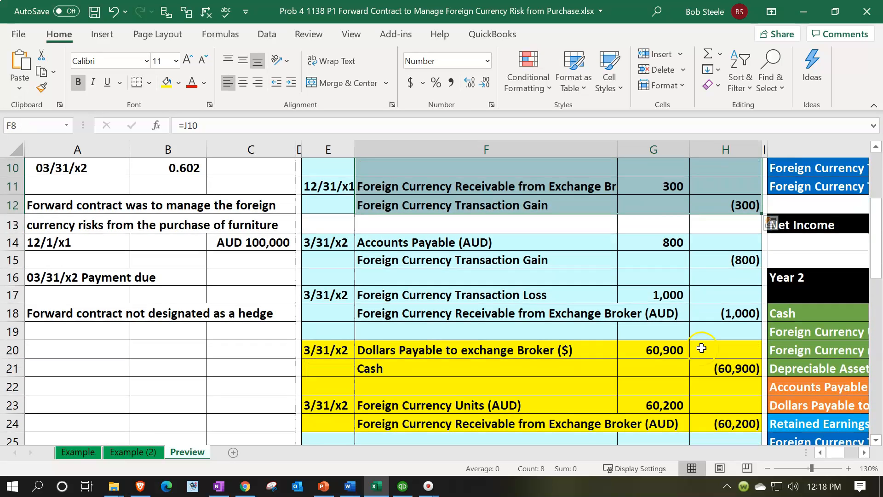
pyautogui.scroll(-1, 699, 348)
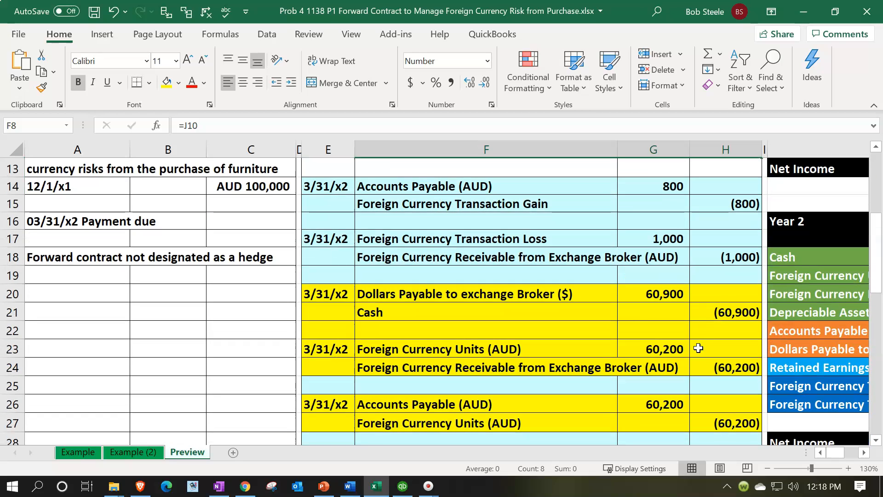
pyautogui.click(564, 191)
pyautogui.moveTo(564, 190); pyautogui.dragTo(703, 264)
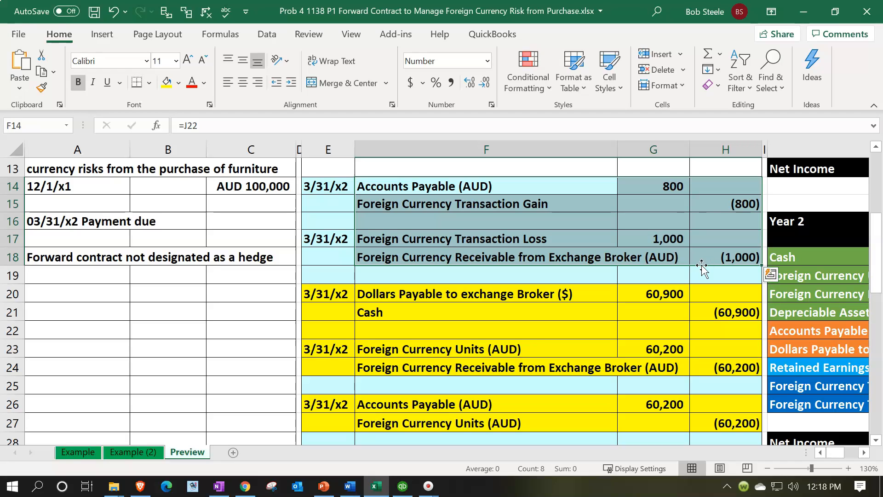
# Switch back to QuickBooks and view the vendor bill payment workflow on the home page
pyautogui.click(403, 486)
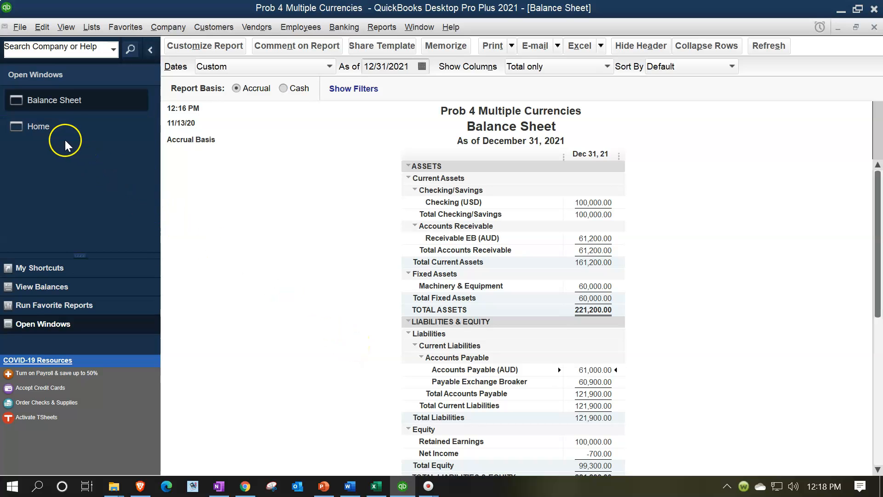
pyautogui.click(42, 126)
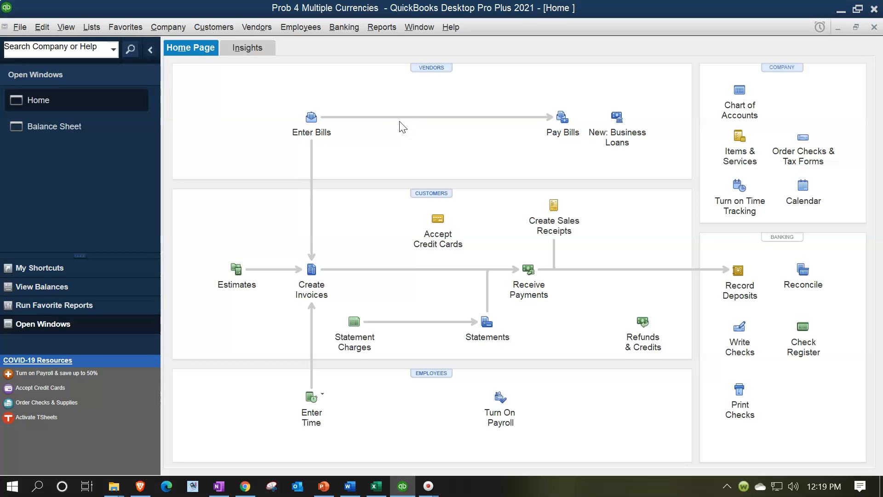
pyautogui.click(422, 123)
pyautogui.click(551, 138)
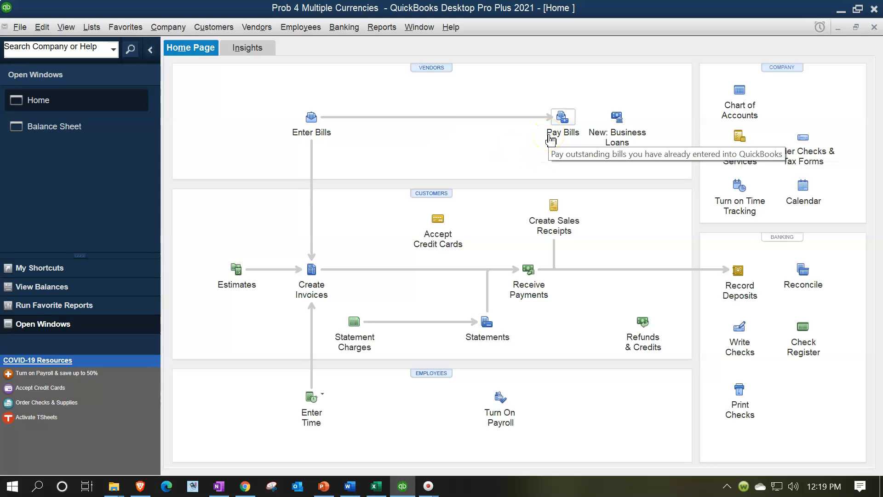
# Return to the Balance Sheet report and set its as-of date to 12/31/2022
pyautogui.click(79, 137)
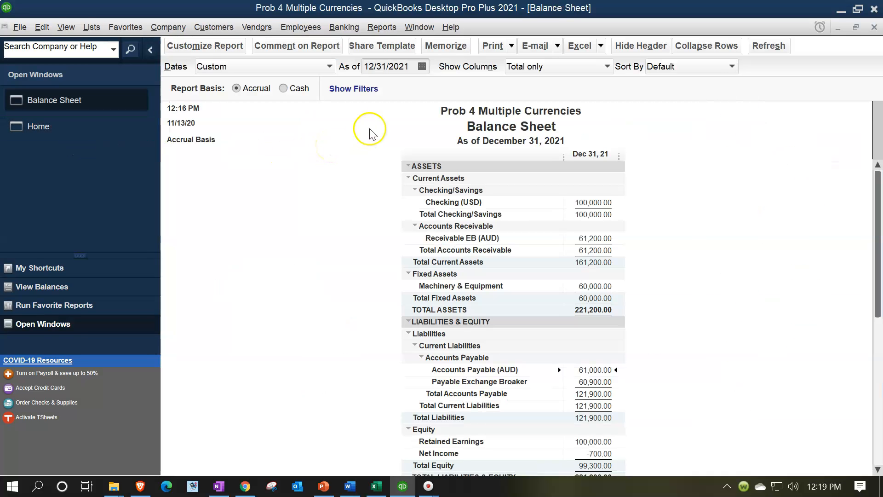
pyautogui.click(411, 68)
pyautogui.press('BackSpace')
pyautogui.write('2')
pyautogui.click(354, 262)
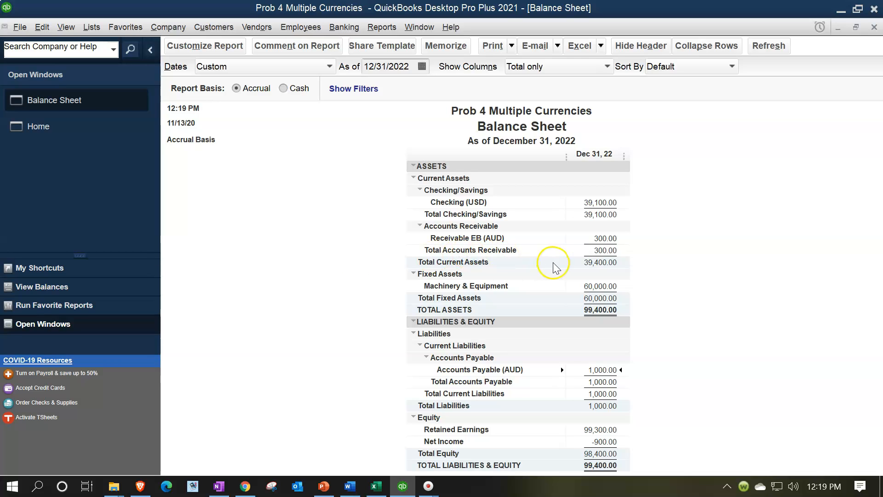
# Open the transaction detail behind Receivable EB (AUD) and set its start date to 12/31/2021
pyautogui.click(611, 237)
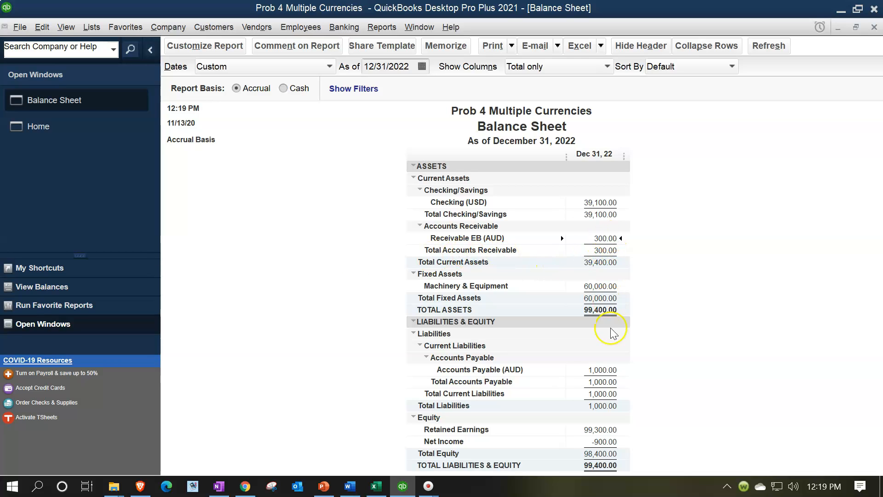
pyautogui.click(604, 369)
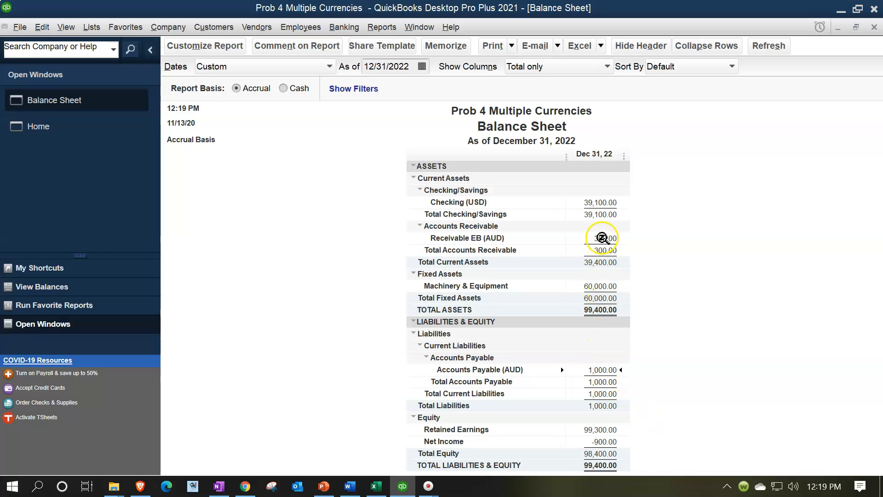
pyautogui.doubleClick(602, 238)
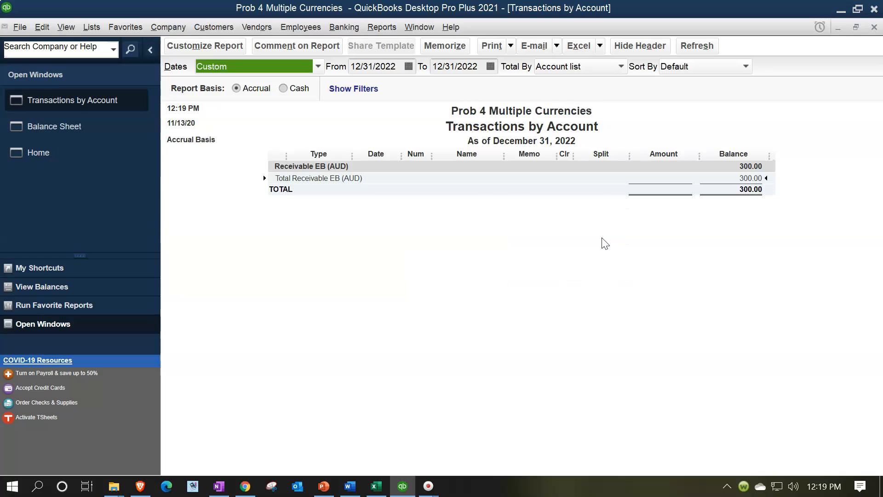
pyautogui.click(395, 65)
pyautogui.press('BackSpace')
pyautogui.write('1')
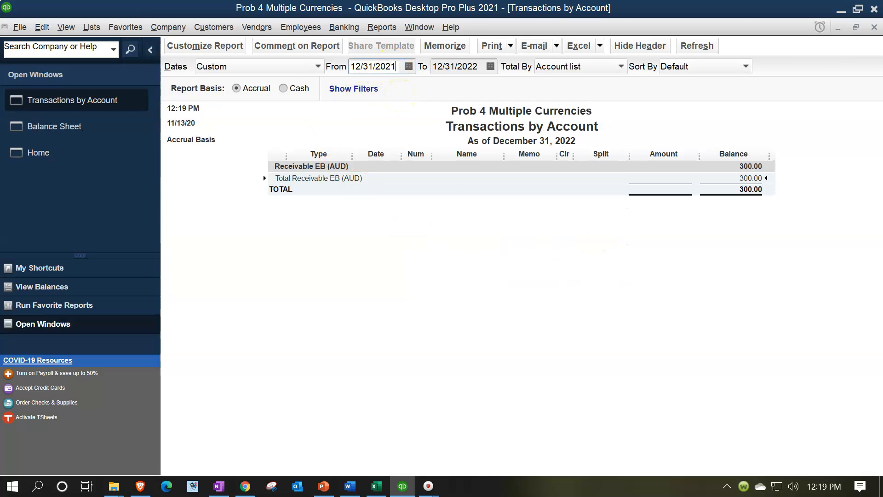
pyautogui.click(503, 350)
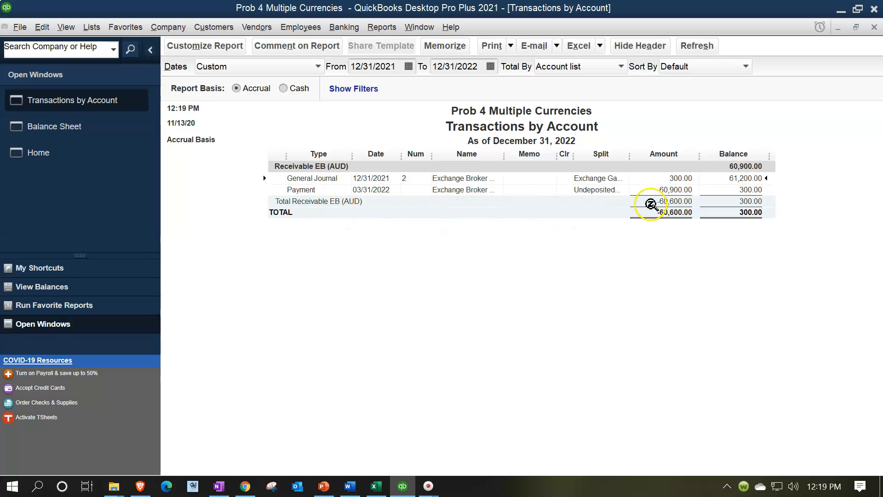
# Check the receivable's payment and general journal amounts, and close the transaction detail report
pyautogui.click(662, 192)
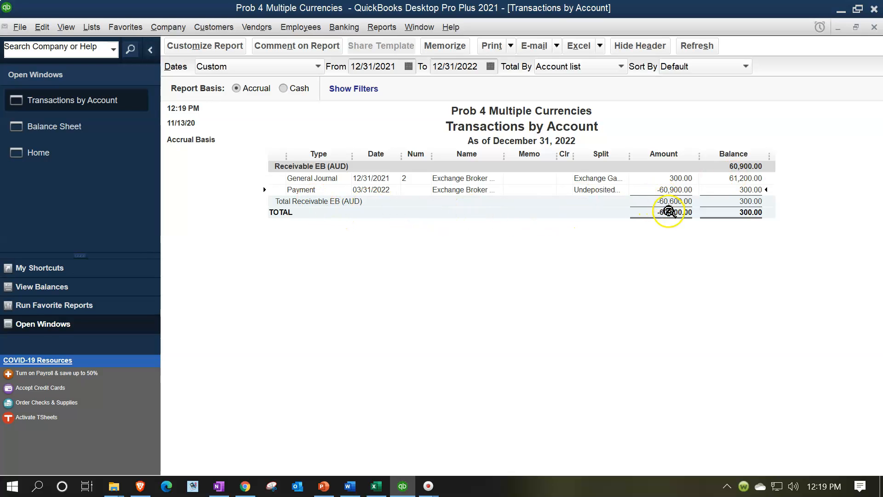
pyautogui.click(680, 177)
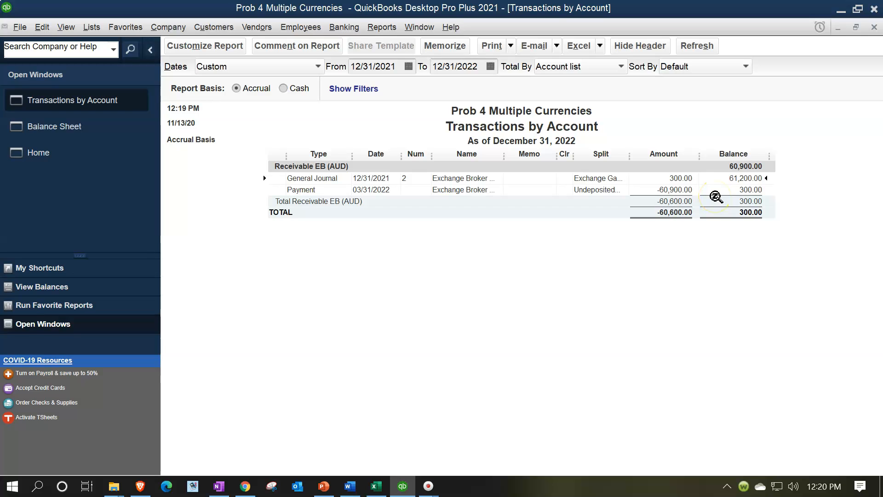
pyautogui.click(874, 27)
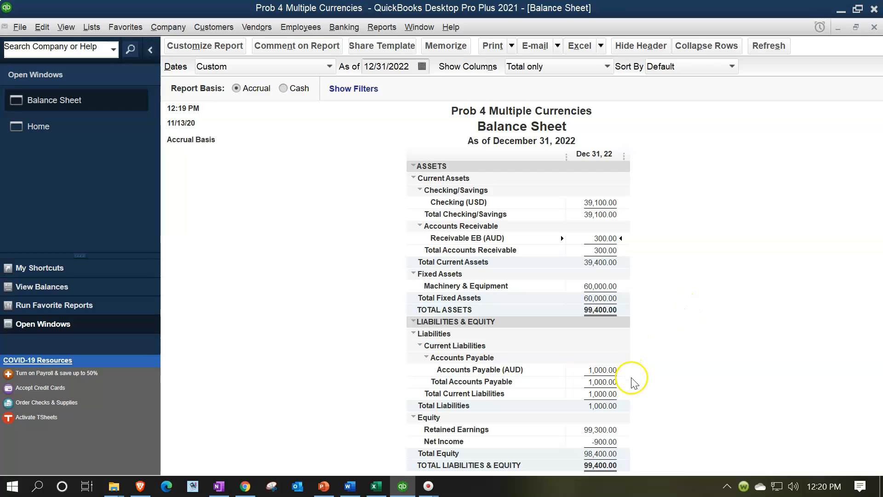
# Review the Accounts Payable (AUD) transactions with the start date set to 12/31/2021, and close the detail report
pyautogui.doubleClick(606, 370)
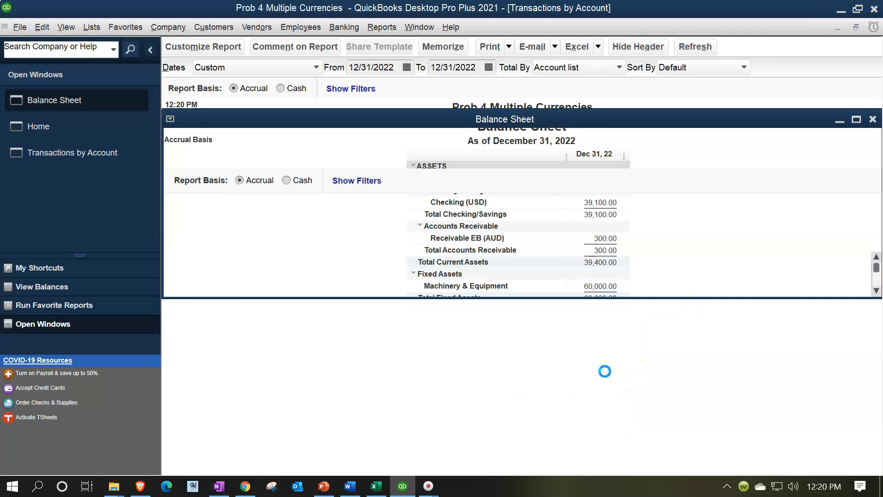
pyautogui.click(393, 67)
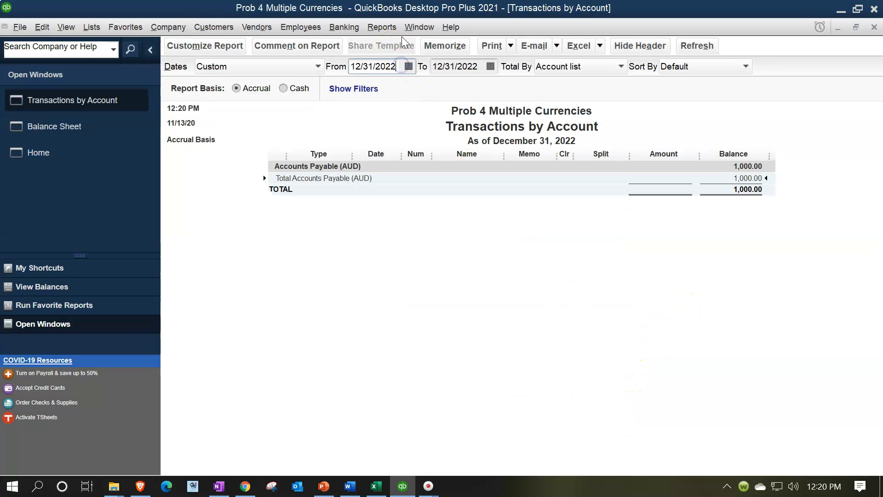
pyautogui.write('1')
pyautogui.press('Tab')
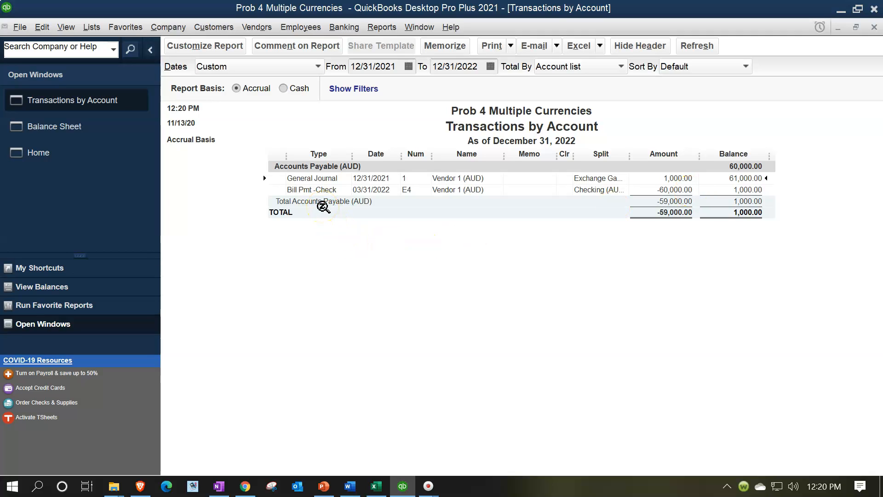
pyautogui.click(658, 177)
pyautogui.click(872, 28)
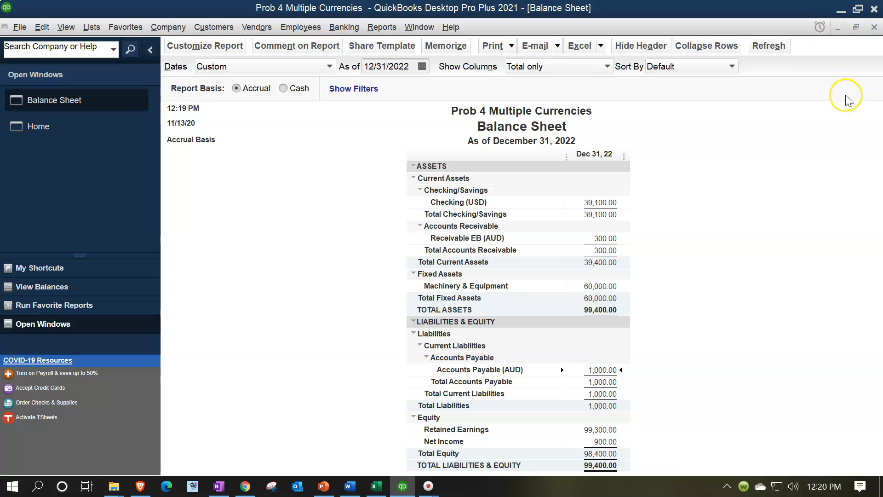
# Open the standard Profit & Loss report and set its date range to 01/01/2021 through 12/31/2021
pyautogui.click(381, 27)
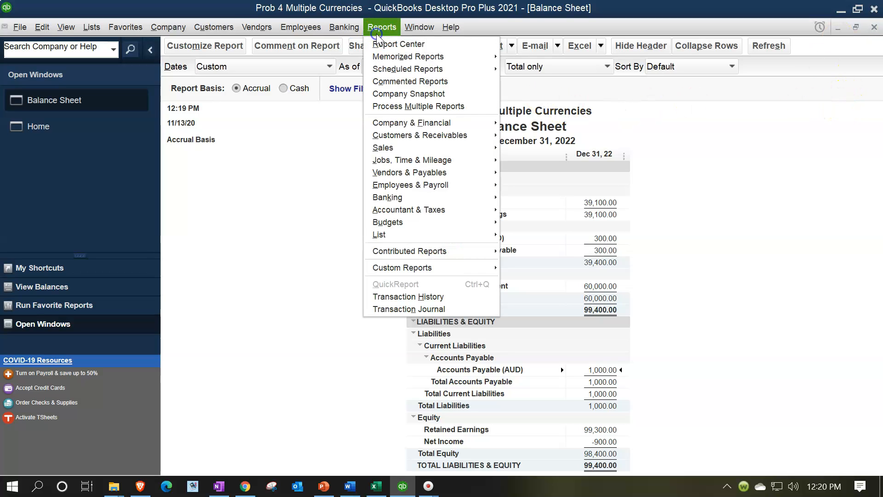
pyautogui.moveTo(411, 127)
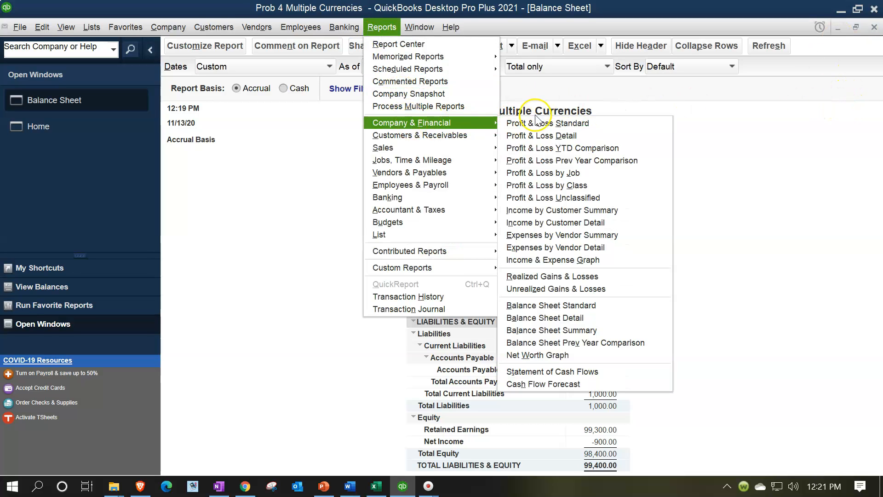
pyautogui.click(547, 124)
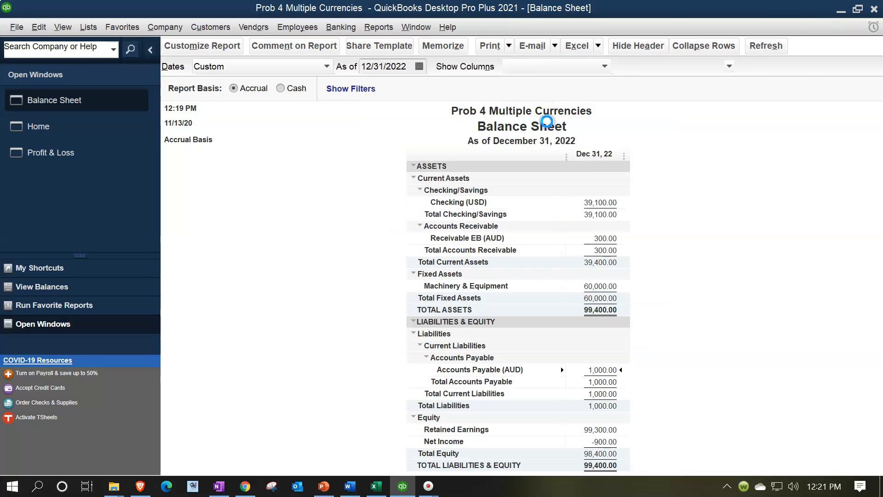
pyautogui.press('Tab')
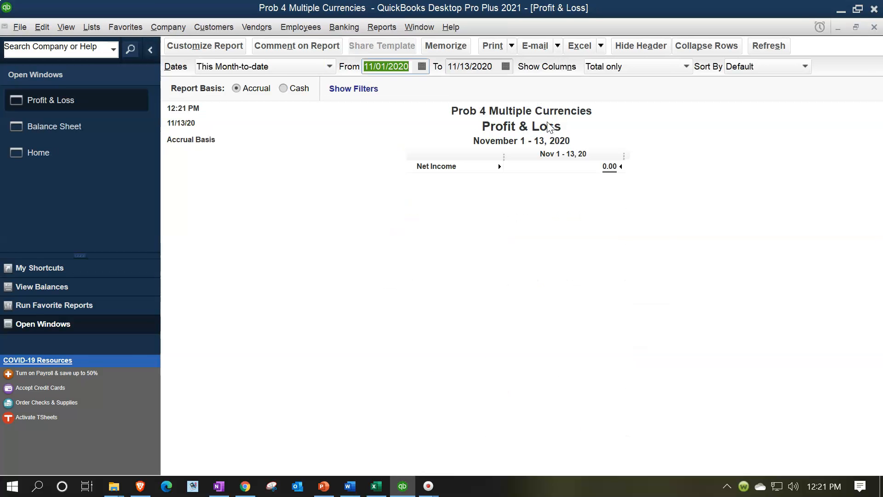
pyautogui.write('01/01/2')
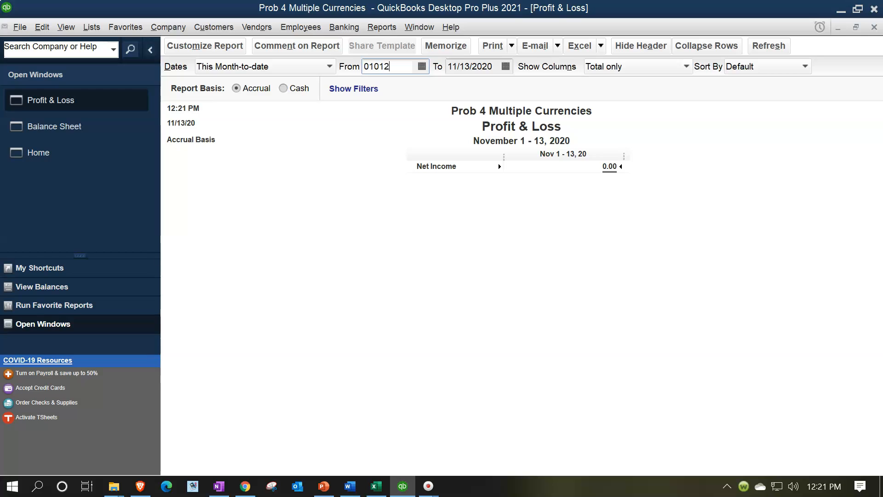
pyautogui.write('021')
pyautogui.press('Tab')
pyautogui.write('12/31/2021')
pyautogui.press('Tab')
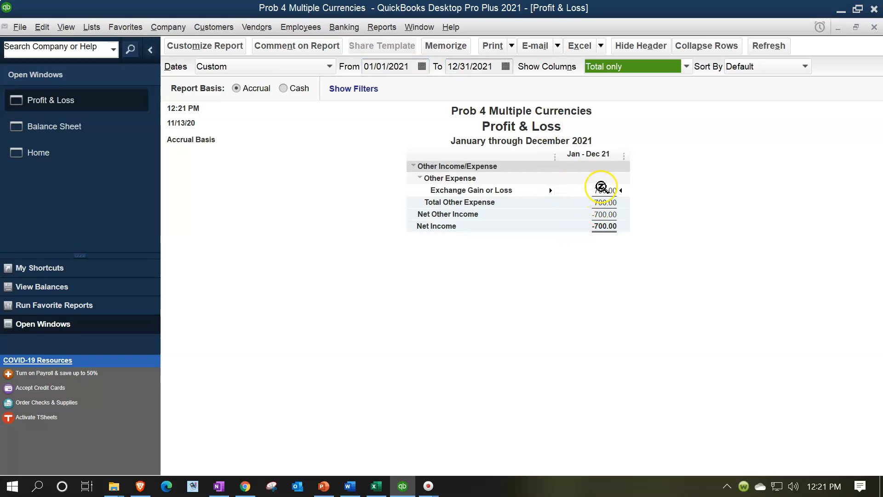
# Open the transaction detail behind Exchange Gain or Loss and check the two general journal amounts
pyautogui.doubleClick(602, 189)
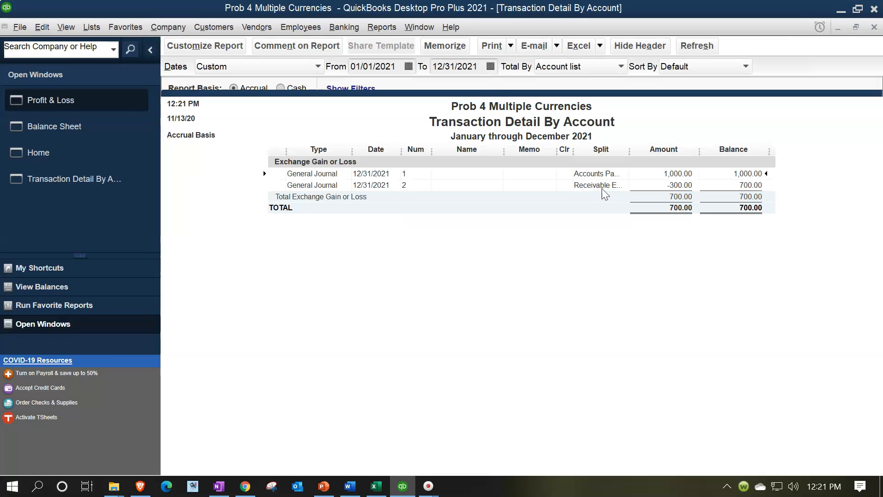
pyautogui.click(668, 177)
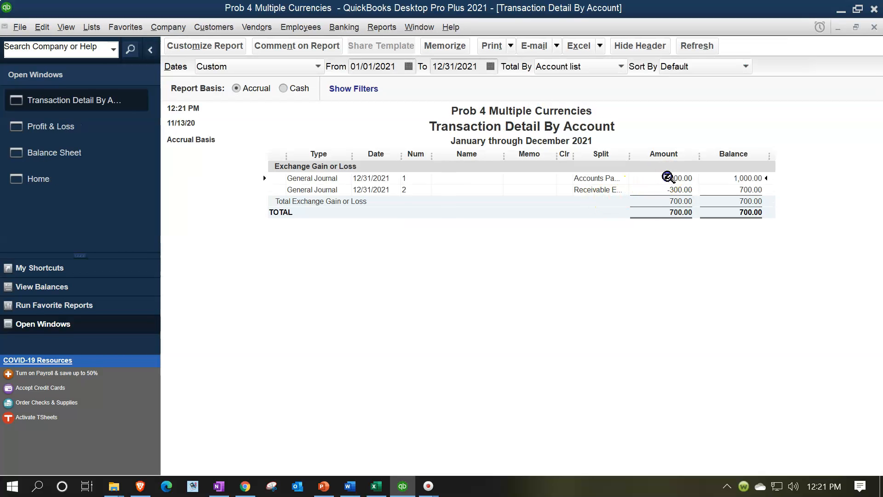
pyautogui.click(668, 188)
pyautogui.click(640, 265)
# Switch to the Excel worksheet, check the 12/31/x1 transaction loss and gain journal entries, and return to QuickBooks
pyautogui.click(377, 486)
pyautogui.scroll(3, 667, 248)
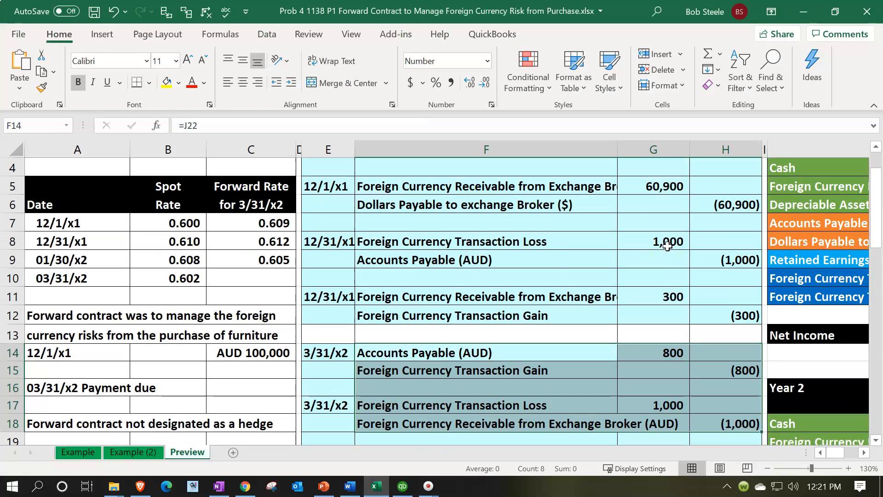
pyautogui.moveTo(666, 242); pyautogui.dragTo(700, 264)
pyautogui.moveTo(511, 244); pyautogui.dragTo(702, 318)
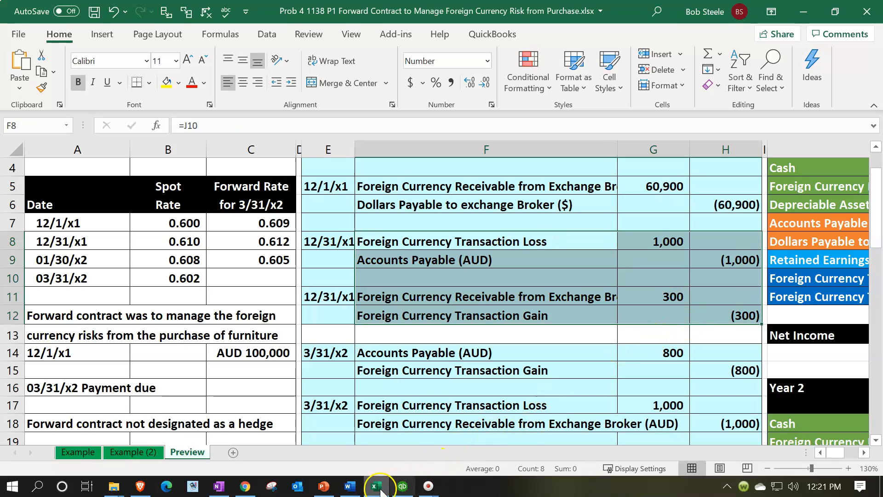
pyautogui.click(403, 486)
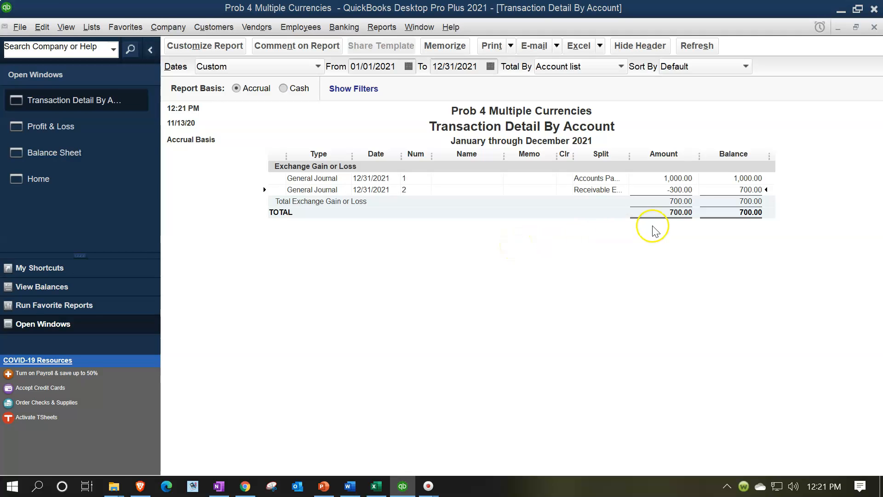
# In the Excel worksheet, check the first-year foreign currency loss, gain and Net Income formula, and minimize the workbook
pyautogui.click(376, 486)
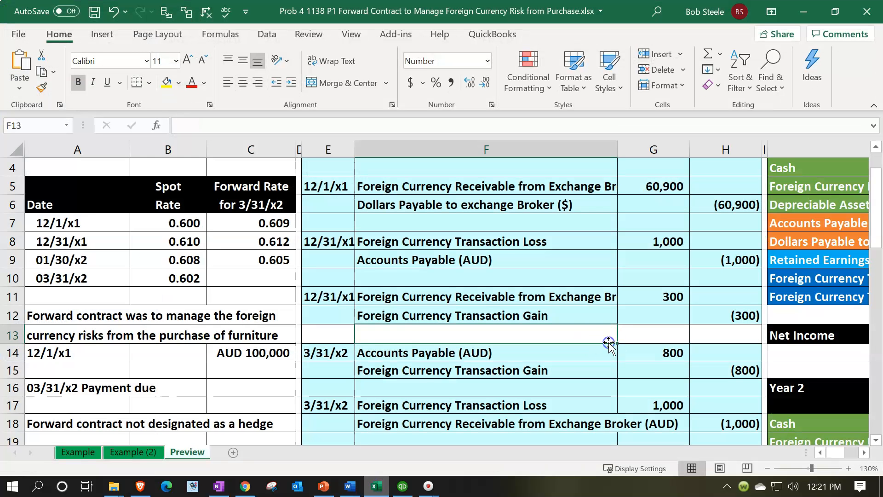
pyautogui.press('Right')
pyautogui.press('Right')
pyautogui.press('Right')
pyautogui.press('Right')
pyautogui.press('Right')
pyautogui.press('Right')
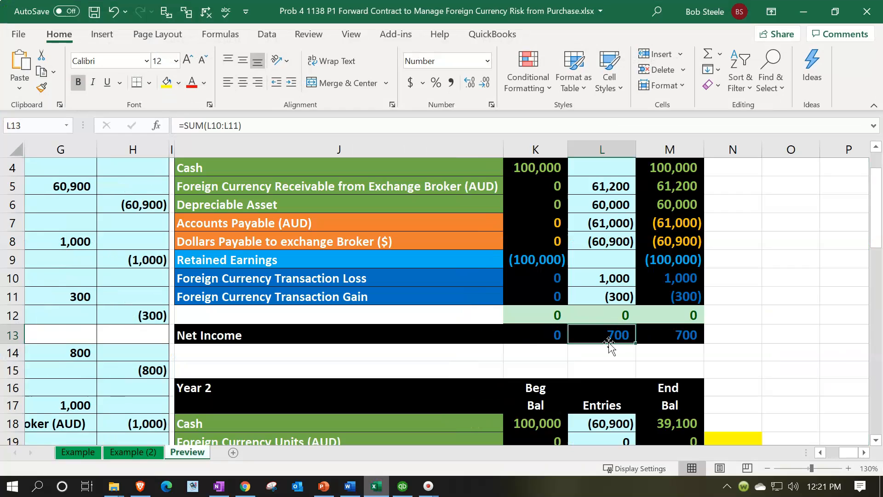
pyautogui.moveTo(612, 277); pyautogui.dragTo(611, 298)
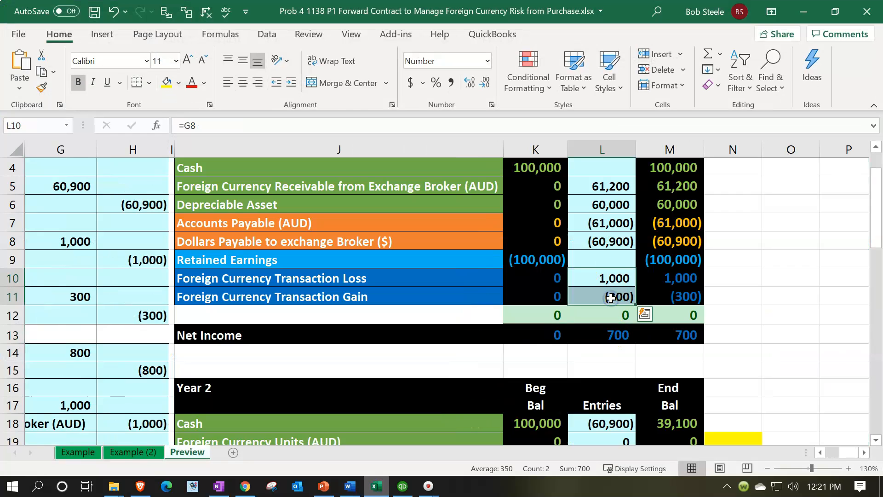
pyautogui.click(697, 332)
pyautogui.doubleClick(699, 332)
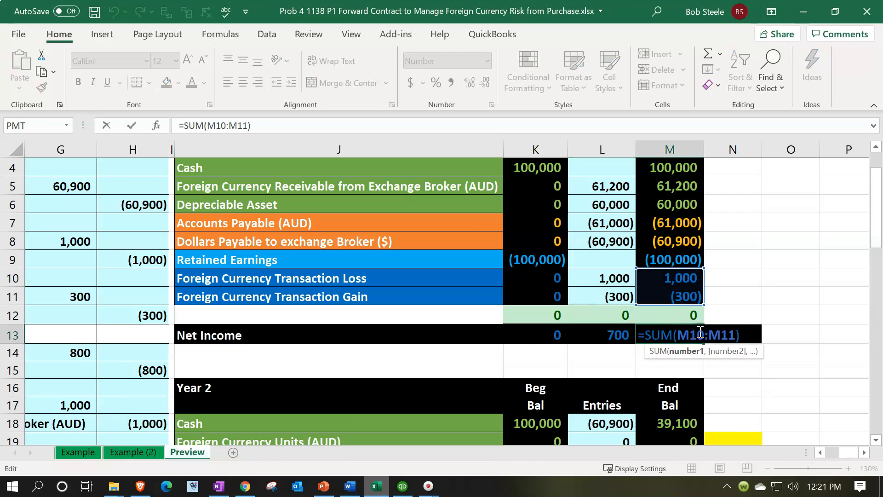
pyautogui.press('Return')
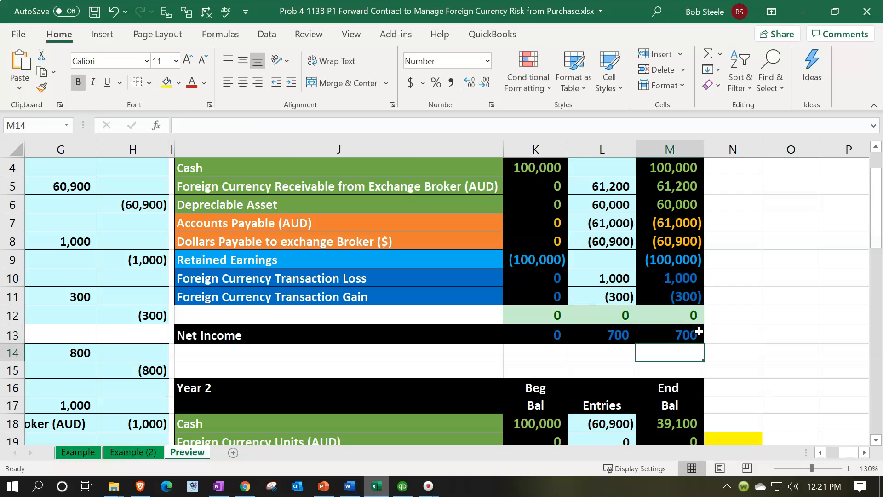
pyautogui.click(803, 12)
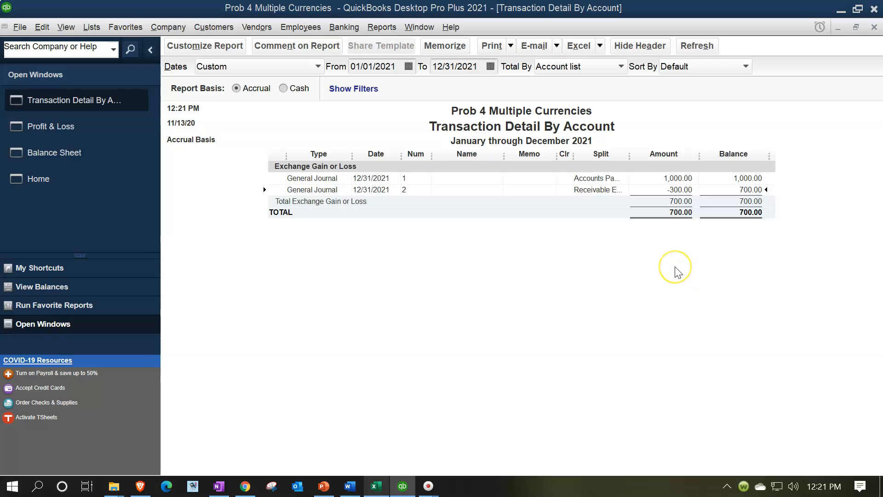
# Close the transaction detail report and set the Profit & Loss date range to 01/01/2022 through 12/31/2022
pyautogui.click(874, 27)
pyautogui.click(409, 66)
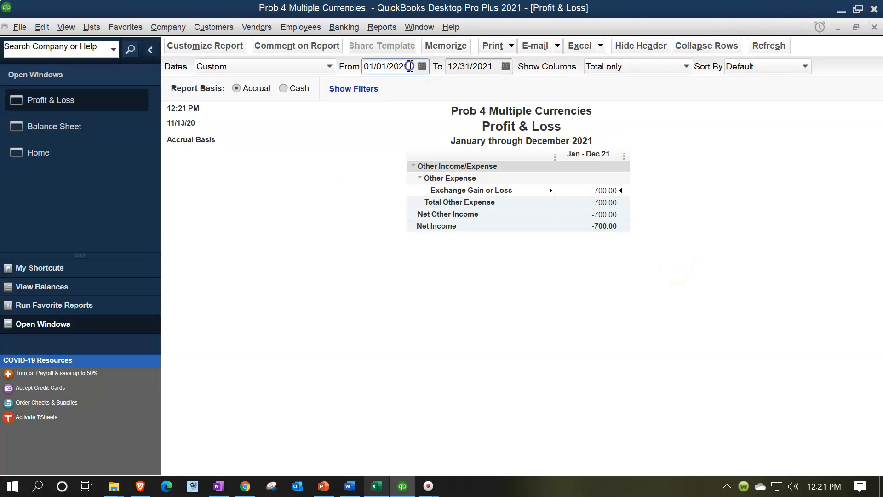
pyautogui.press('Tab')
pyautogui.write('12/31/202')
pyautogui.press('Tab')
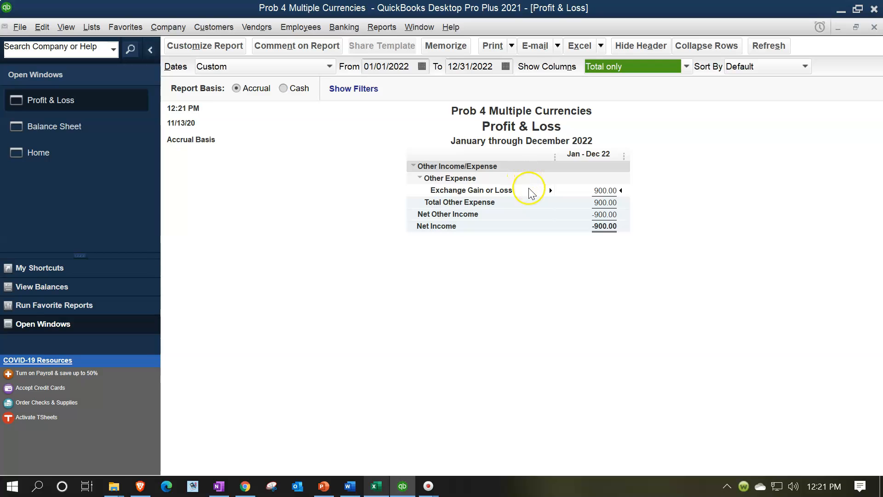
# Switch to Excel and check the combined sum of both years' ending foreign currency transaction loss and gain balances
pyautogui.click(381, 488)
pyautogui.click(671, 387)
pyautogui.scroll(-4, 697, 382)
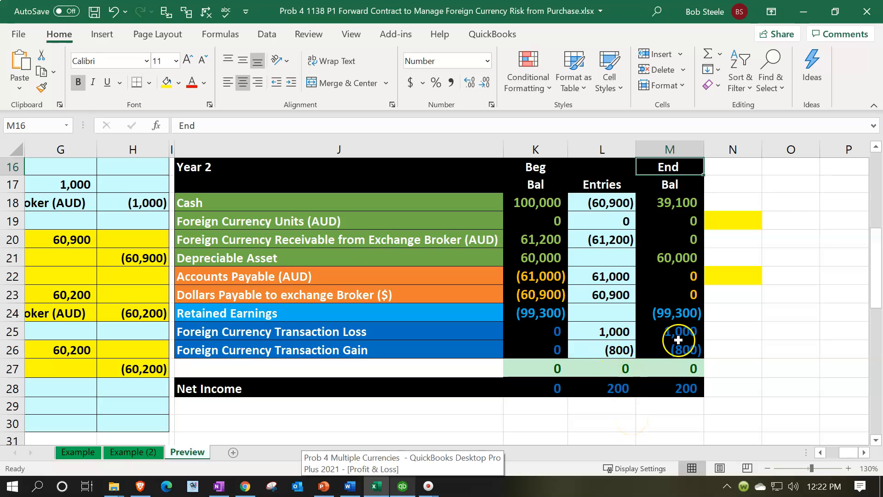
pyautogui.moveTo(684, 333); pyautogui.dragTo(685, 350)
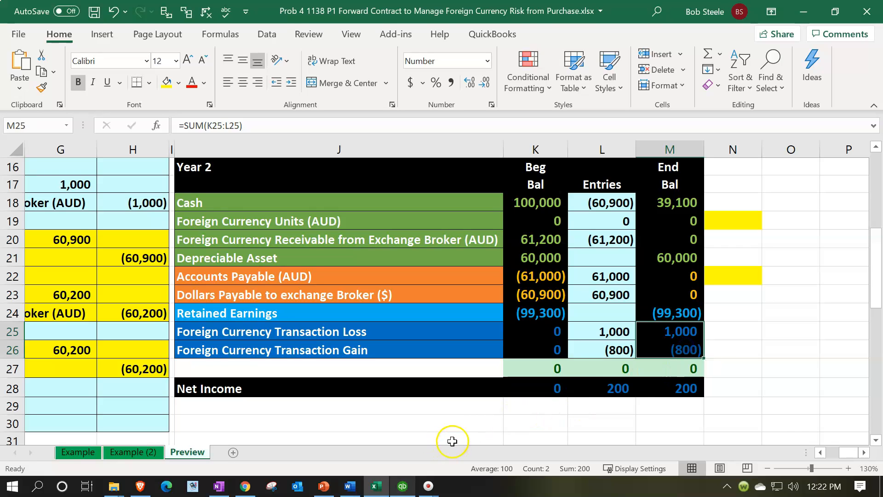
pyautogui.scroll(3, 540, 389)
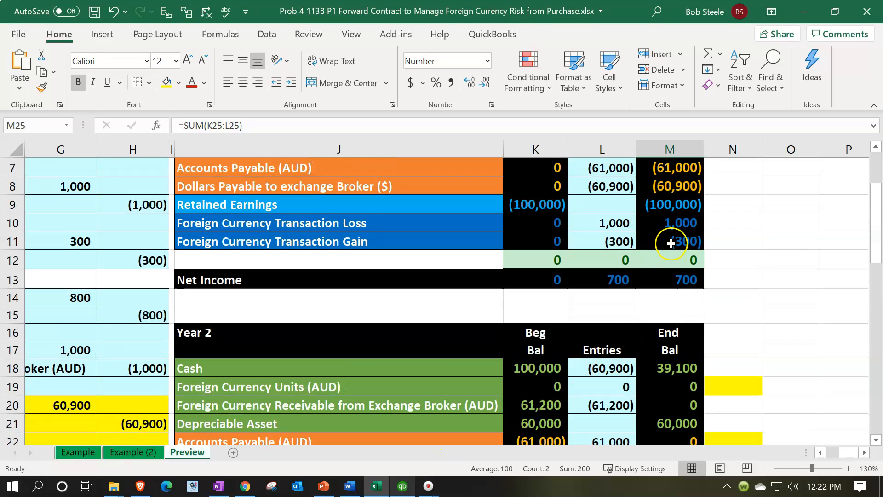
pyautogui.keyDown('ctrl'); pyautogui.moveTo(675, 223); pyautogui.dragTo(676, 241); pyautogui.keyUp('ctrl')
pyautogui.scroll(-3, 676, 241)
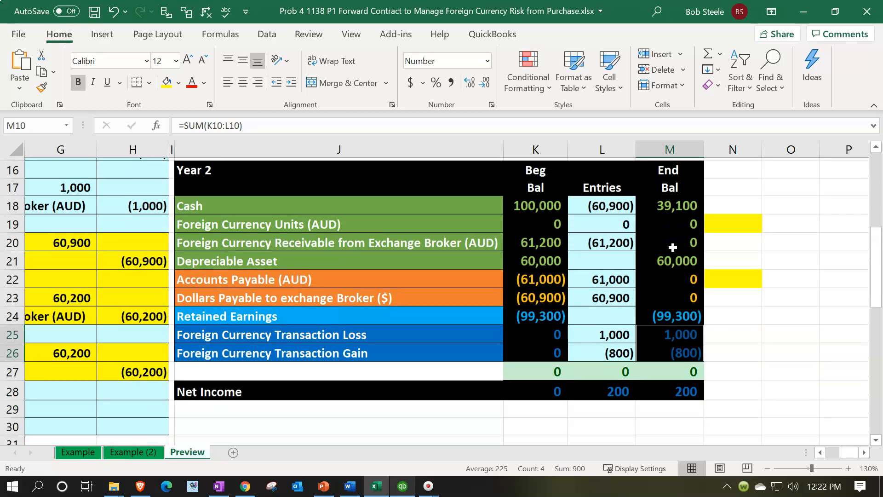
pyautogui.click(575, 467)
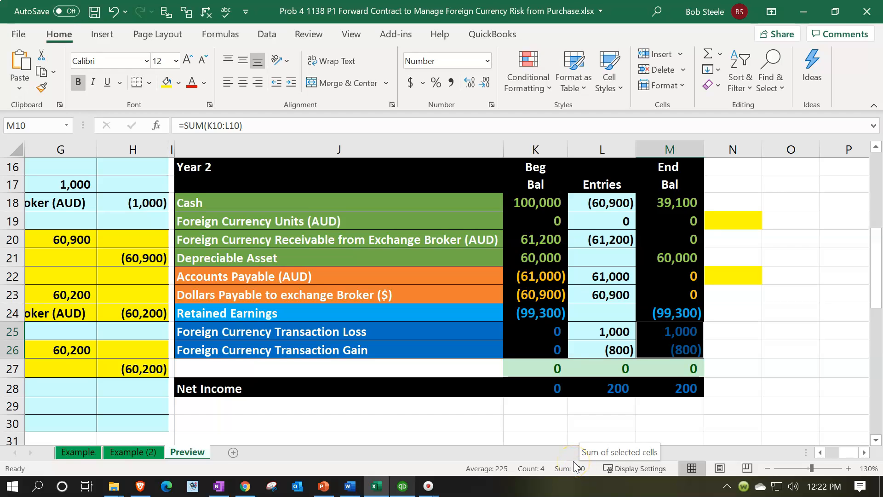
pyautogui.click(519, 404)
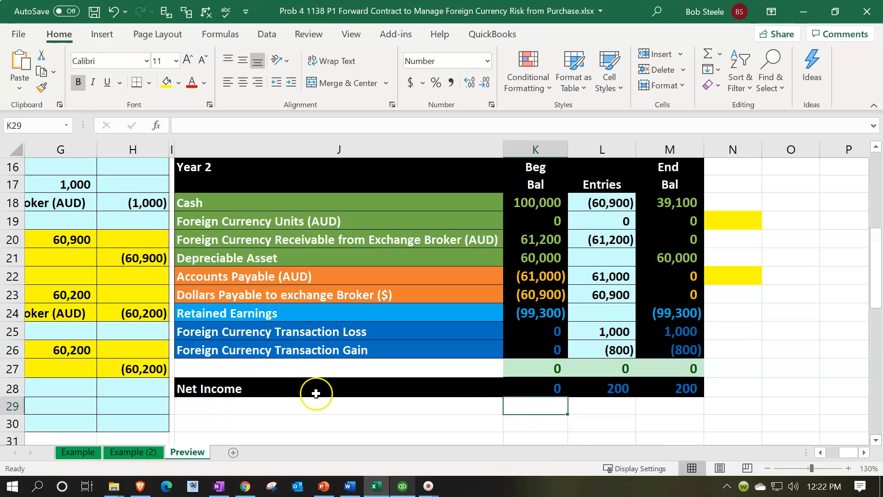
# Go back to the worksheet's journal entries and highlight the 12/31/x1 transaction loss and gain entries
pyautogui.click(159, 331)
pyautogui.press('Left')
pyautogui.press('Left')
pyautogui.press('Left')
pyautogui.press('Left')
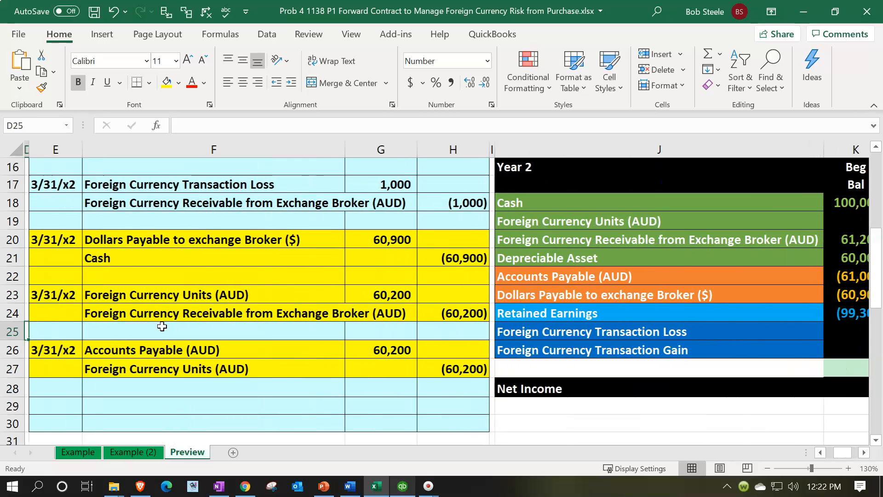
pyautogui.scroll(4, 162, 326)
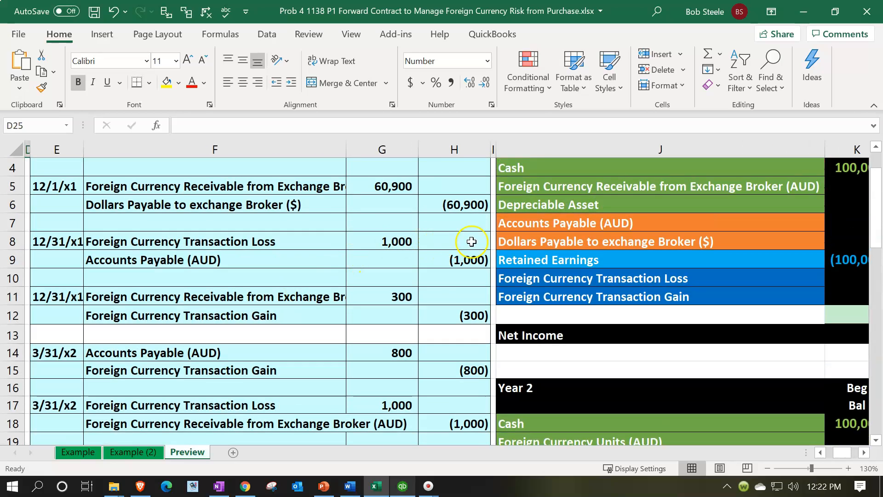
pyautogui.moveTo(338, 247); pyautogui.dragTo(464, 313)
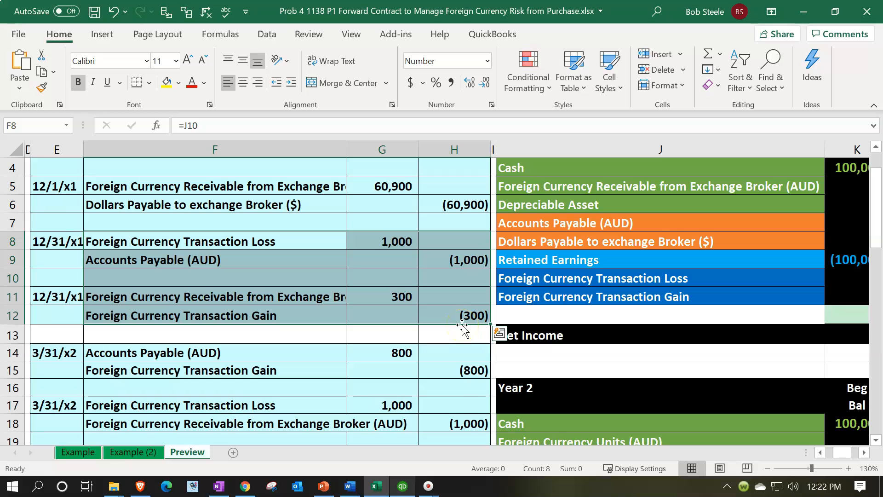
# Compare the ending Net Income cells of Year 1 and Year 2 in the worksheet
pyautogui.scroll(-1, 552, 359)
pyautogui.click(635, 387)
pyautogui.scroll(-2, 635, 387)
pyautogui.click(863, 453)
pyautogui.scroll(-2, 697, 401)
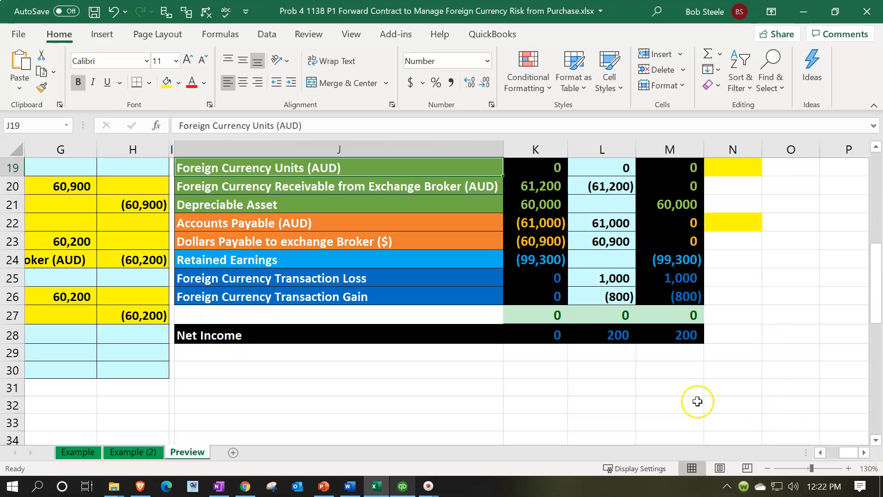
pyautogui.click(650, 338)
pyautogui.scroll(3, 652, 339)
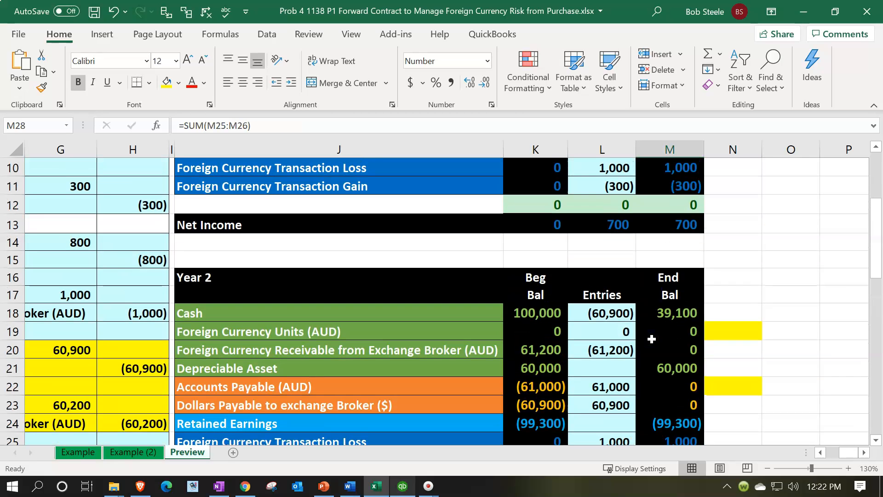
pyautogui.click(687, 224)
pyautogui.scroll(-3, 670, 335)
pyautogui.click(670, 335)
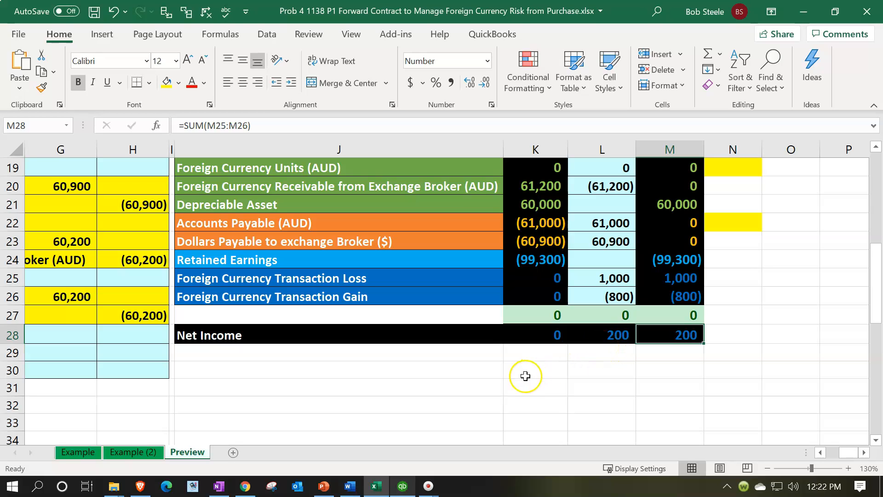
# Return to QuickBooks and set the Profit & Loss date range to 01/01/2021 through 12/31/2021
pyautogui.click(403, 486)
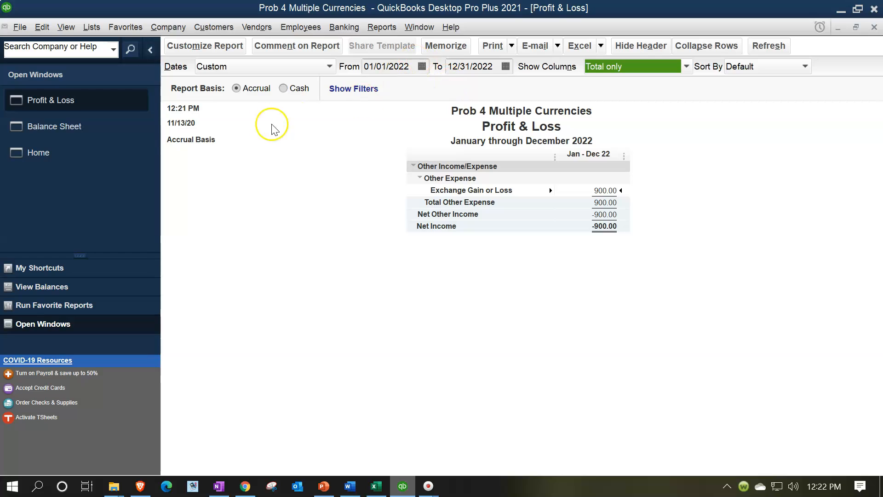
pyautogui.click(391, 66)
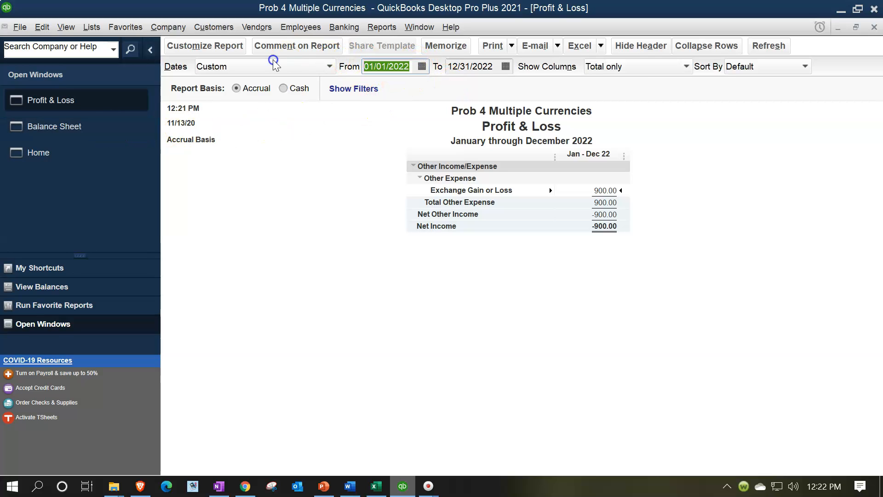
pyautogui.write('01')
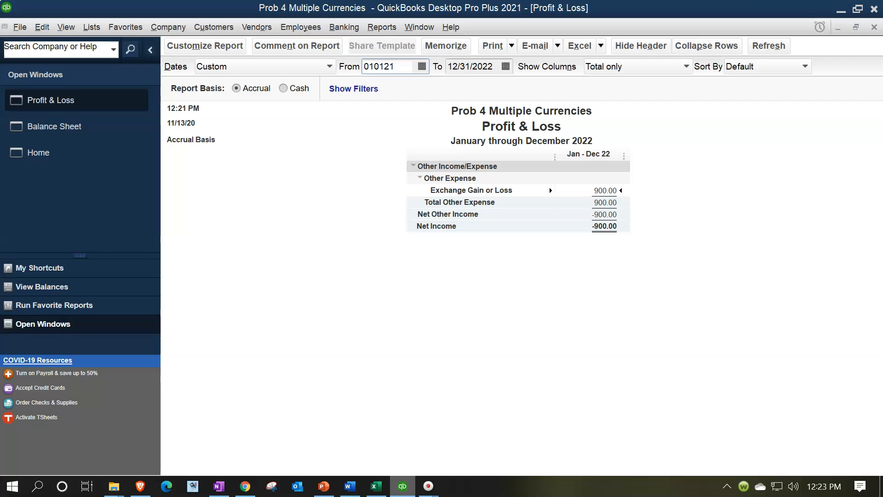
pyautogui.press('Tab')
pyautogui.write('12/31/2021')
pyautogui.press('Tab')
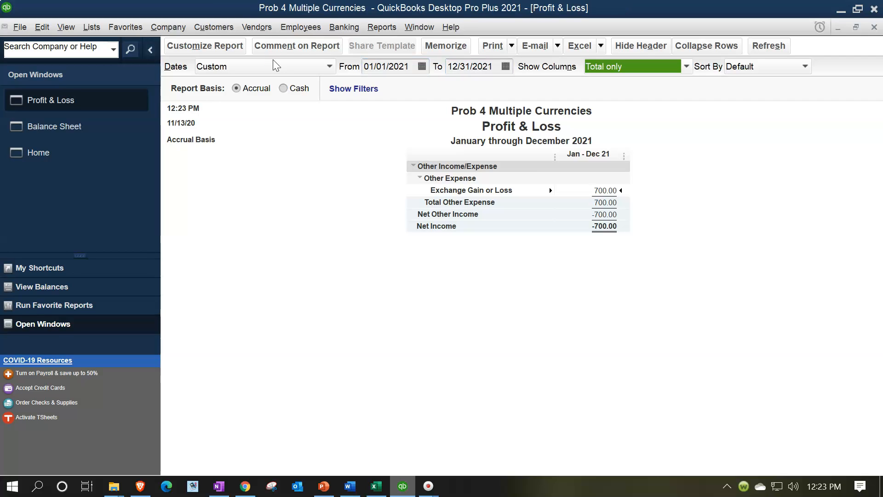
pyautogui.click(609, 189)
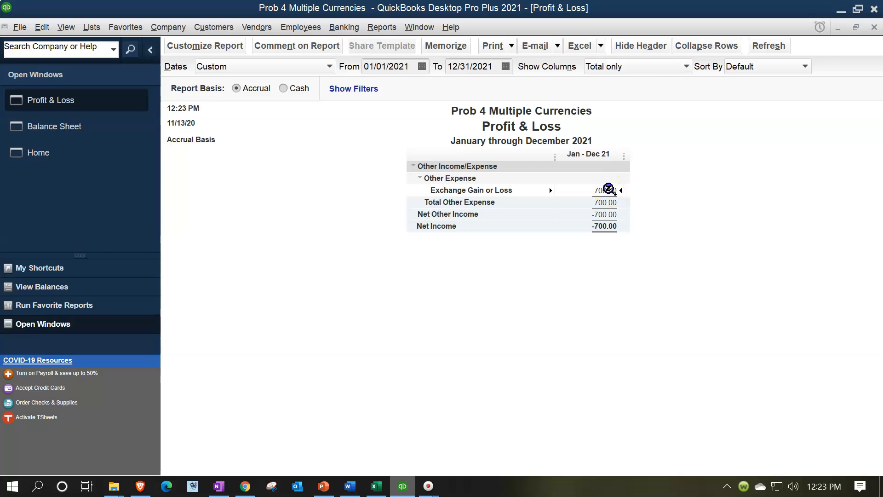
# Open journal entry 1 from the 2021 Exchange Gain or Loss detail, reverse it as of 01/01/2022, and save the reversal
pyautogui.doubleClick(609, 189)
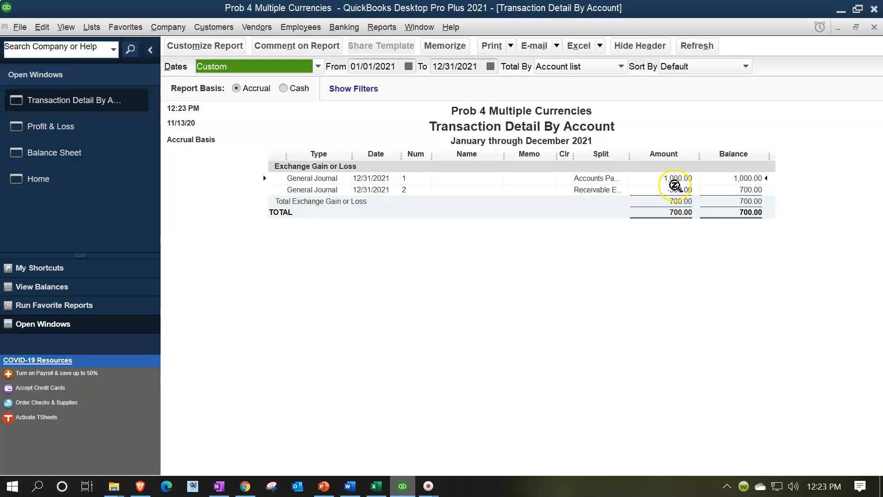
pyautogui.doubleClick(673, 177)
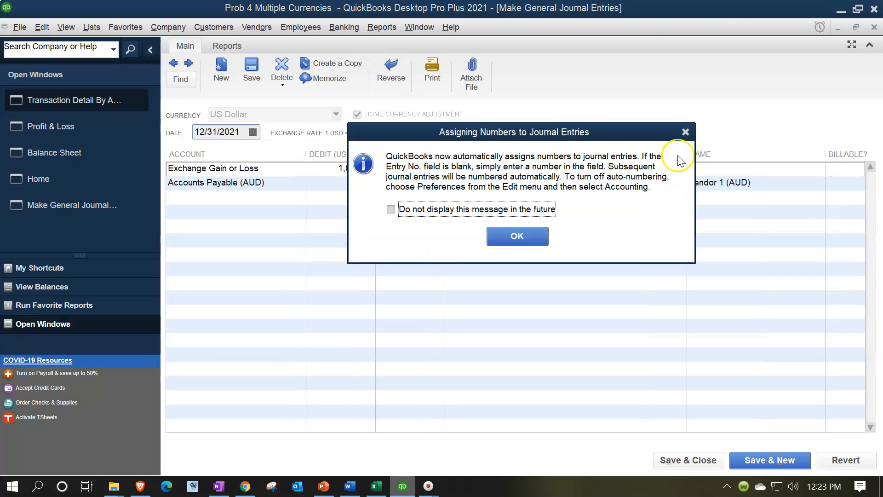
pyautogui.click(685, 132)
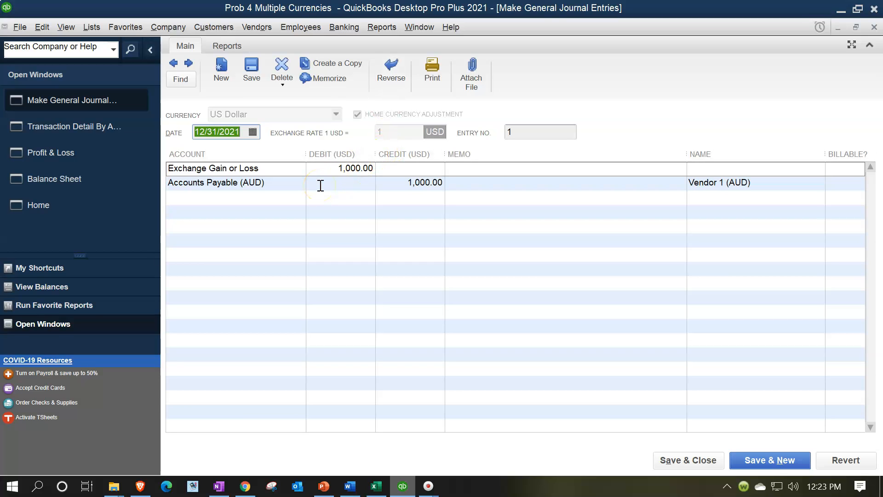
pyautogui.click(384, 89)
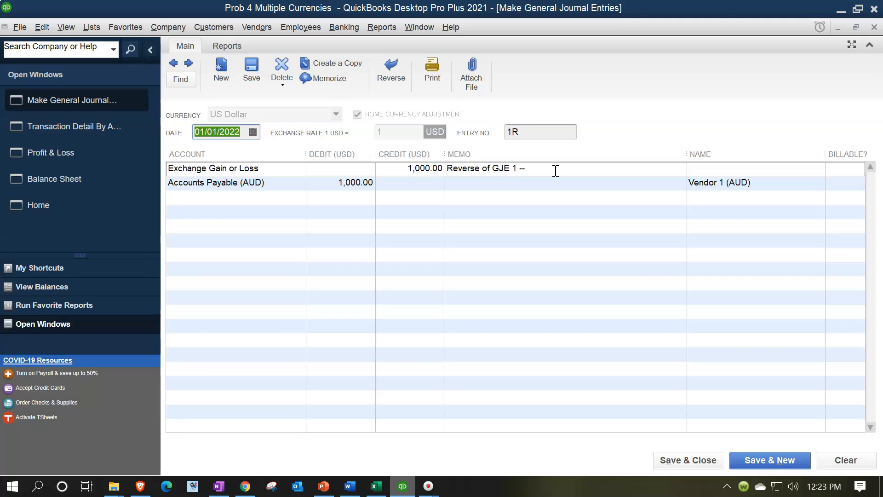
pyautogui.click(705, 464)
pyautogui.click(423, 192)
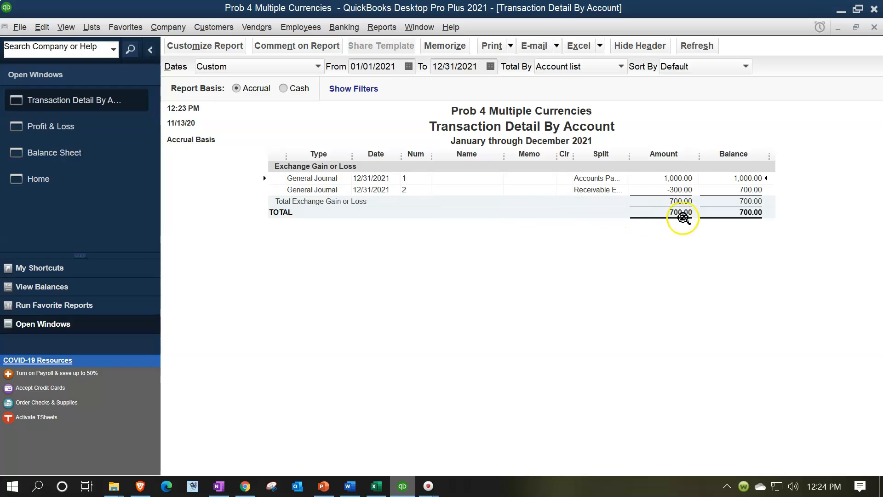
# Open journal entry 2 for Receivable EB (AUD), reverse it as of 01/01/2022, and save the future-dated reversal
pyautogui.doubleClick(681, 191)
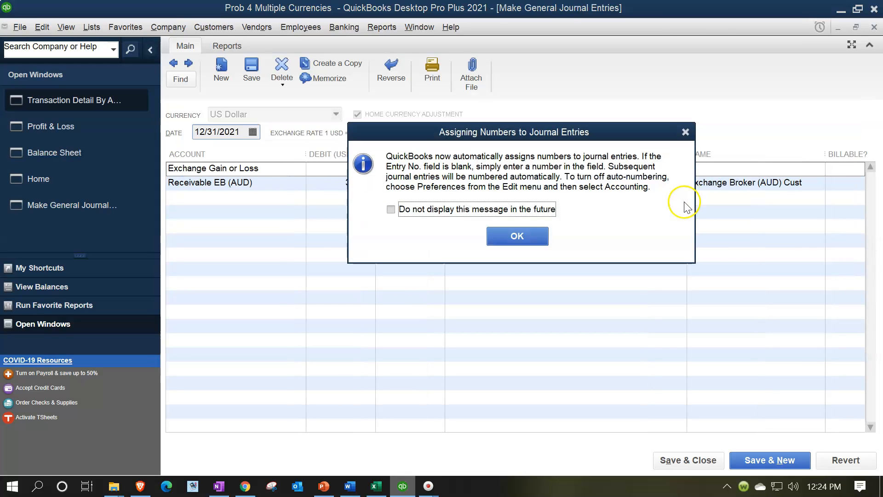
pyautogui.click(685, 134)
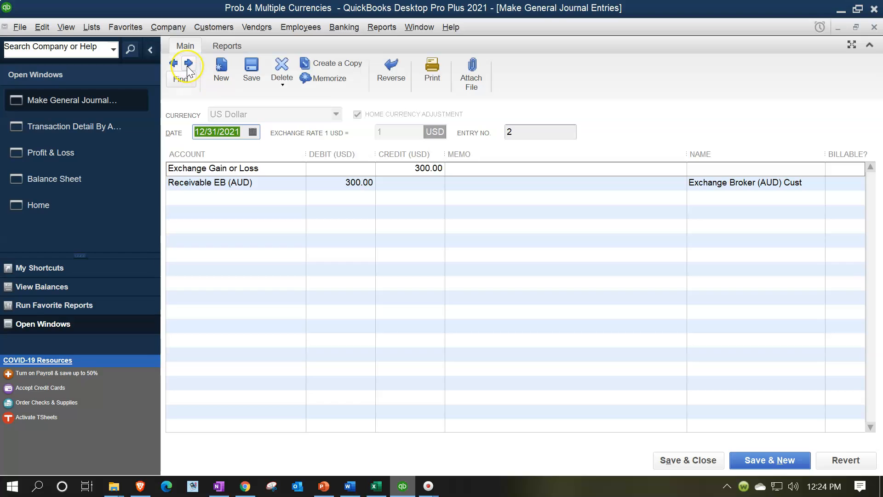
pyautogui.click(399, 81)
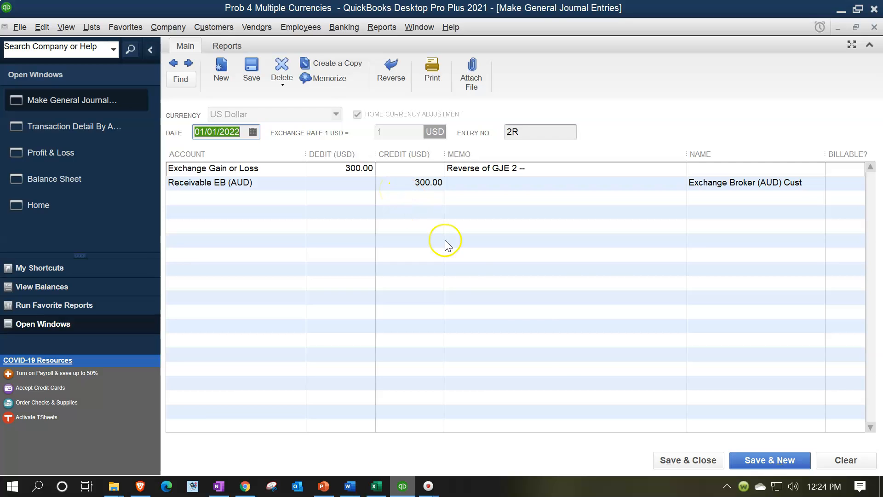
pyautogui.click(672, 462)
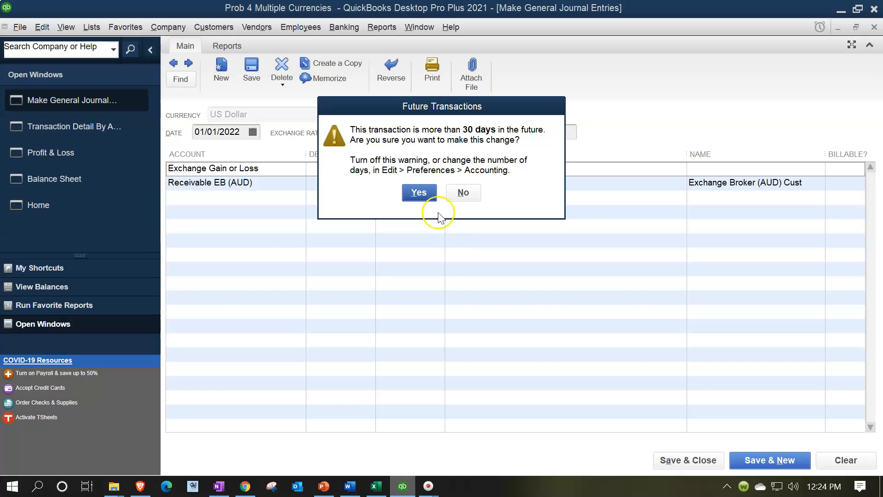
pyautogui.click(417, 192)
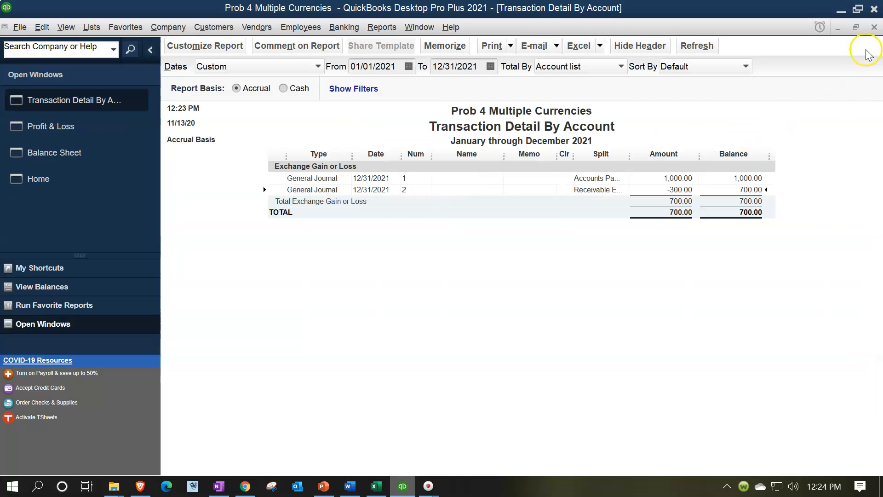
# Close the transaction detail report and set the Profit & Loss date range to 01/01/2022 through 12/31/2022
pyautogui.click(874, 27)
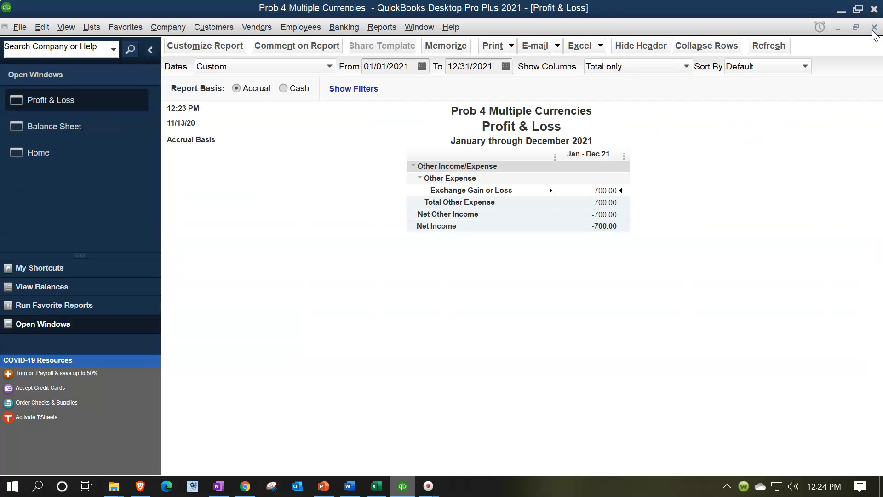
pyautogui.click(417, 66)
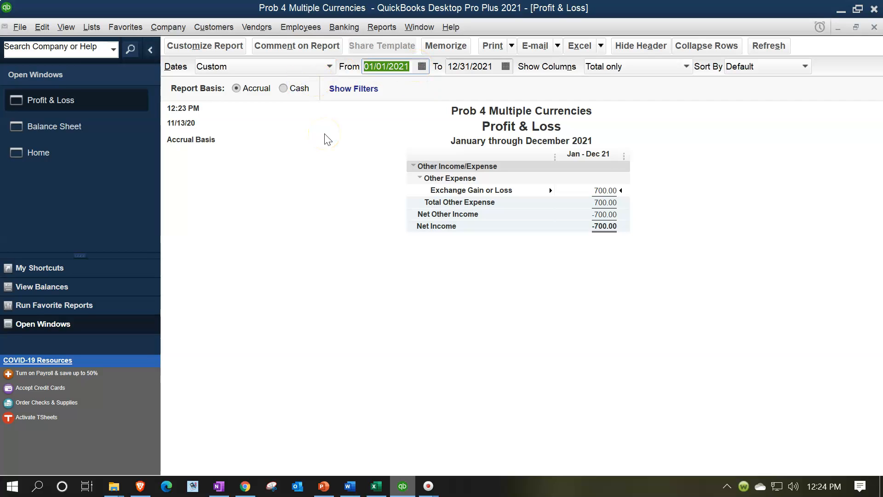
pyautogui.write('01')
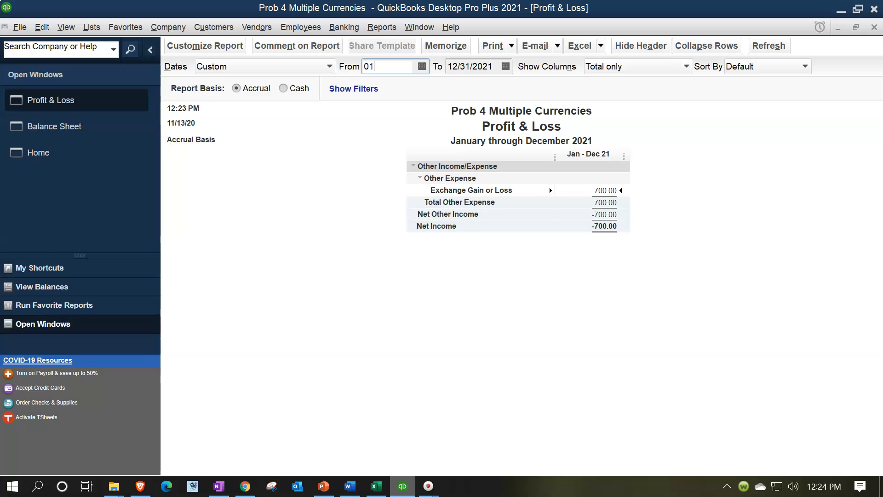
pyautogui.write('/01/202')
pyautogui.press('Tab')
pyautogui.write('12/31/202')
pyautogui.press('Tab')
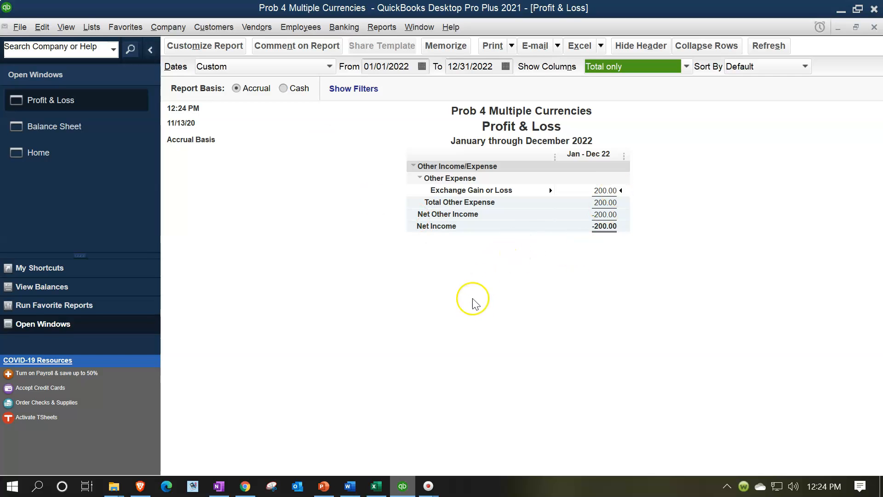
# Switch to Excel and check the Year 2 Net Income cells for the entries and ending balance
pyautogui.click(376, 486)
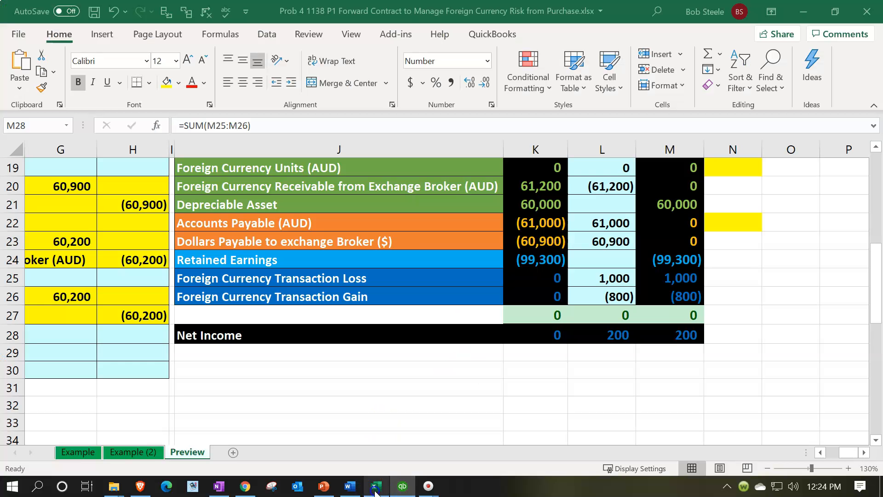
pyautogui.click(587, 383)
pyautogui.scroll(1, 590, 383)
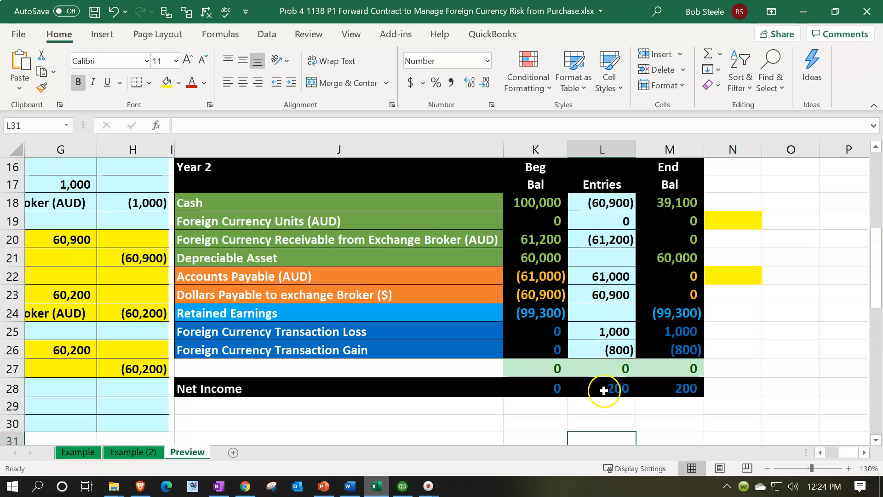
pyautogui.click(602, 389)
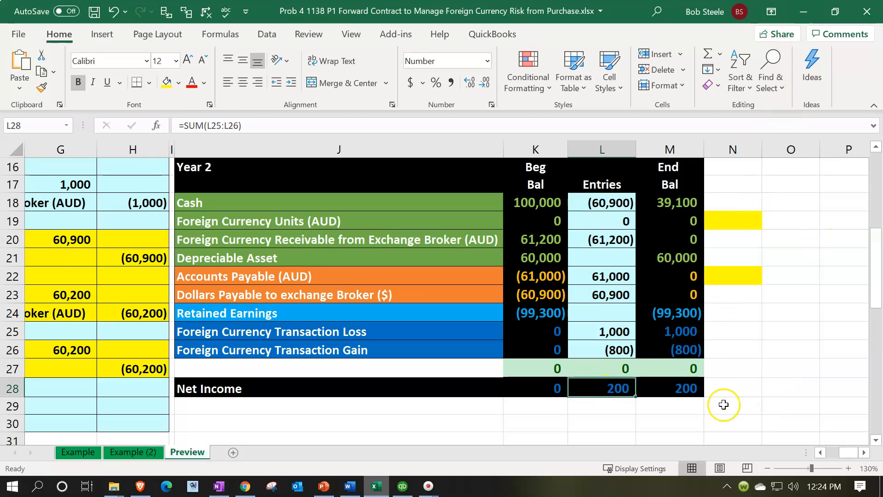
pyautogui.click(694, 390)
# Return to QuickBooks and review the transactions behind the 2022 Exchange Gain or Loss amount
pyautogui.click(803, 11)
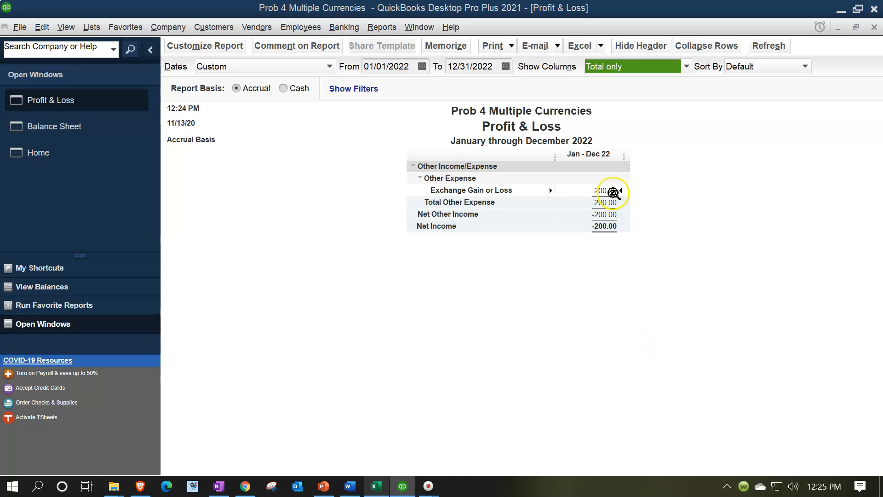
pyautogui.click(609, 190)
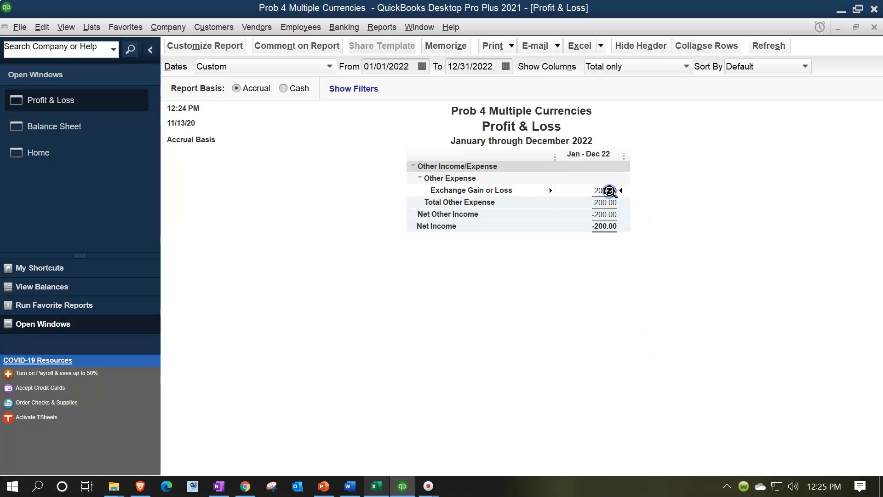
pyautogui.doubleClick(605, 190)
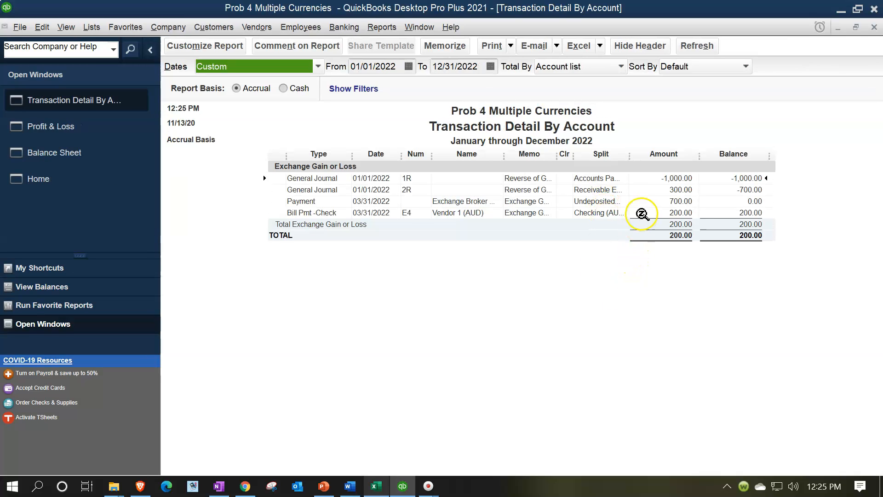
pyautogui.doubleClick(665, 176)
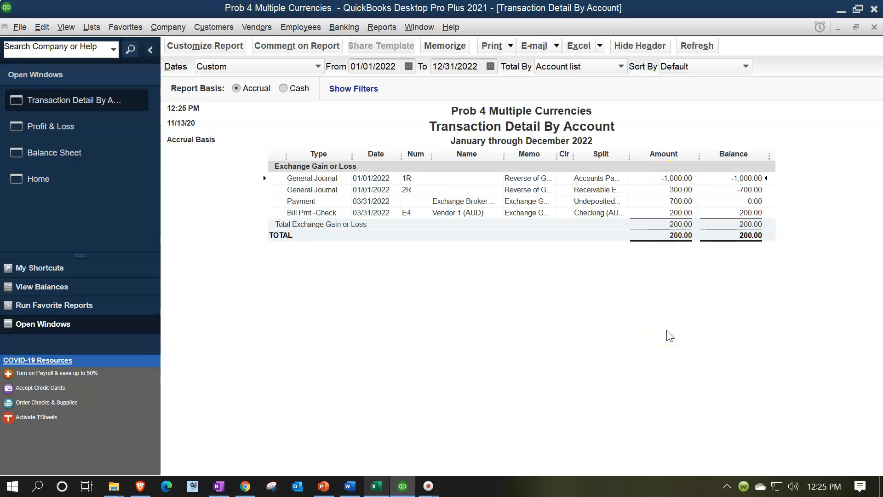
pyautogui.click(670, 201)
# Close the 2022 transaction detail and set the Profit & Loss date range back to 01/01/2021 through 12/31/2021
pyautogui.click(874, 27)
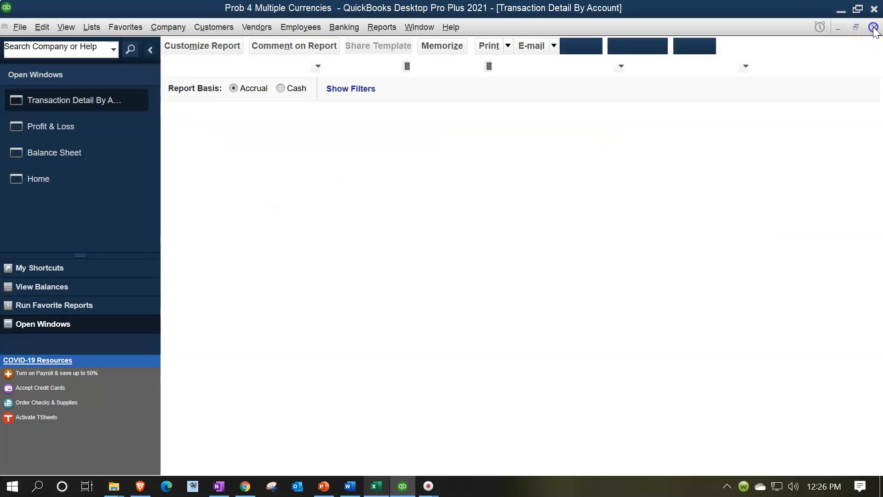
pyautogui.click(399, 66)
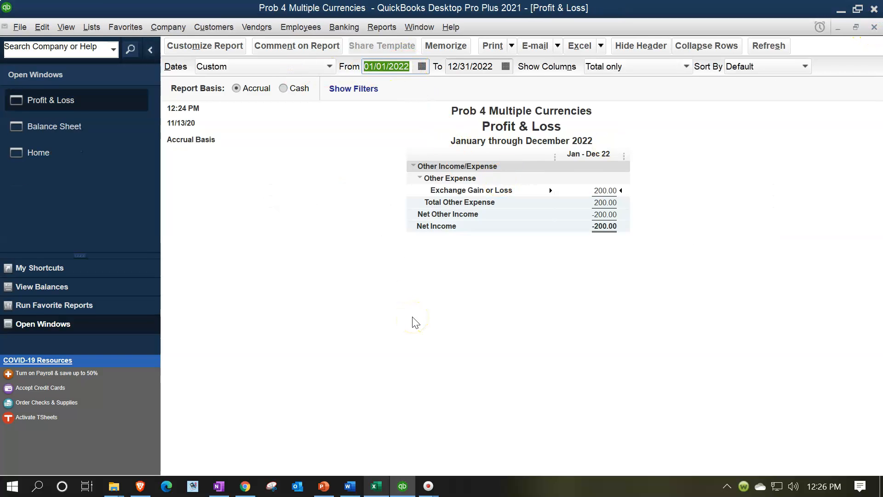
pyautogui.write('01')
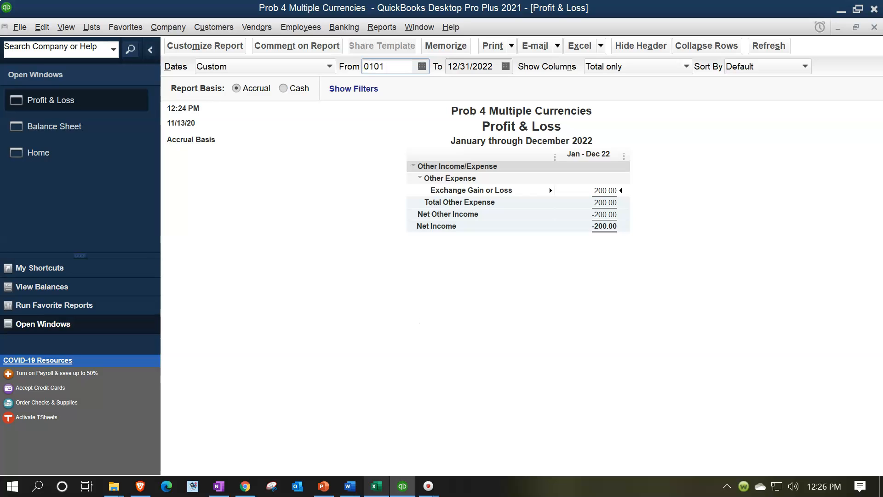
pyautogui.write('/01/2021')
pyautogui.press('Tab')
pyautogui.write('12/31/2021')
pyautogui.press('Tab')
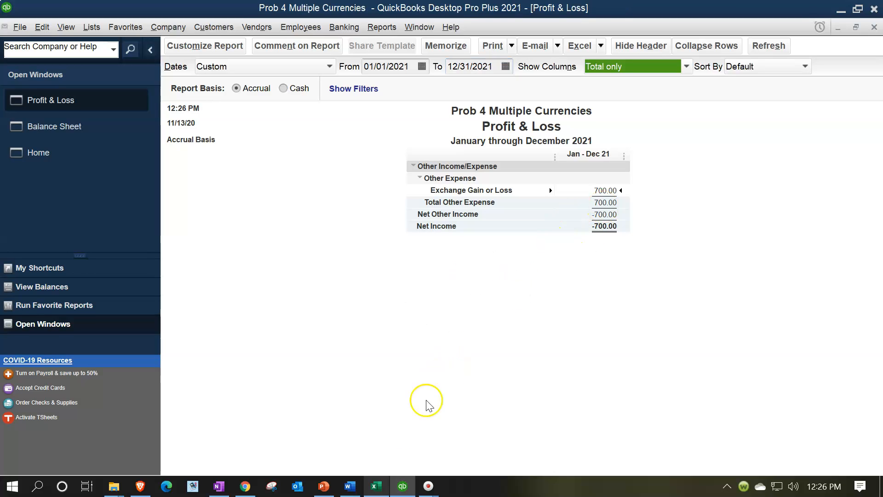
# Check Year 1's ending Net Income in the Excel worksheet and return to QuickBooks
pyautogui.click(377, 485)
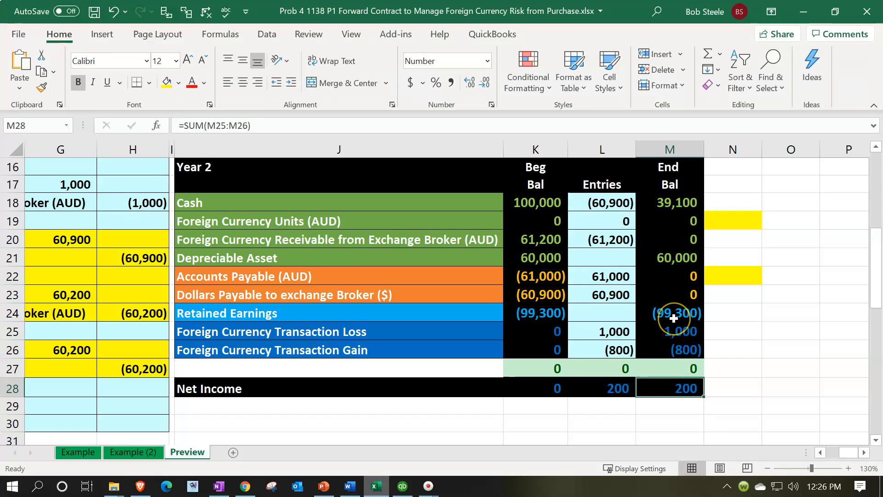
pyautogui.scroll(6, 674, 315)
pyautogui.click(678, 390)
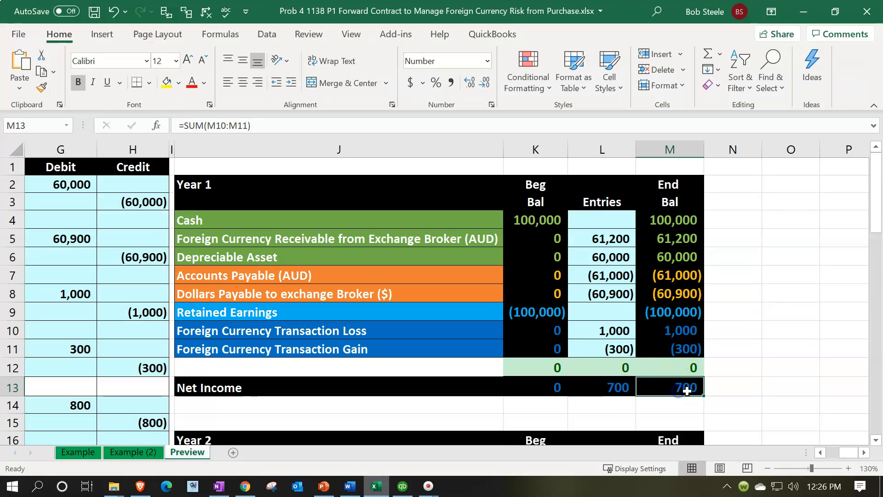
pyautogui.click(379, 487)
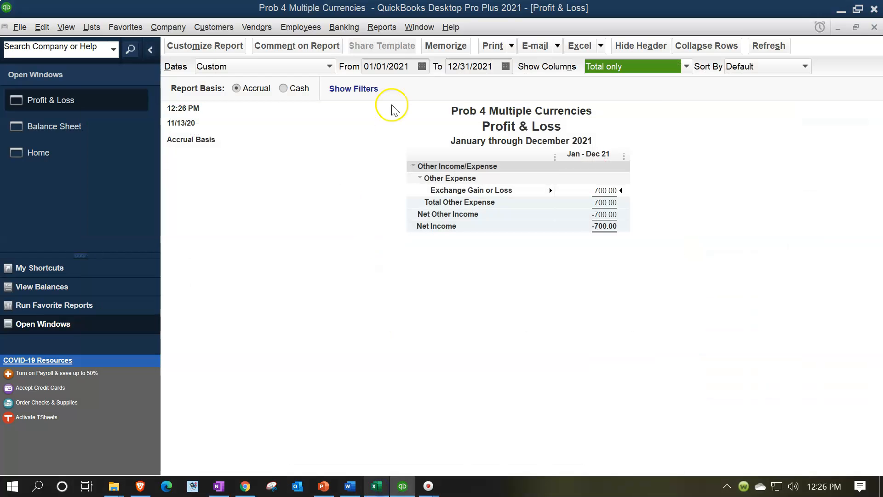
pyautogui.click(368, 67)
pyautogui.write('01012')
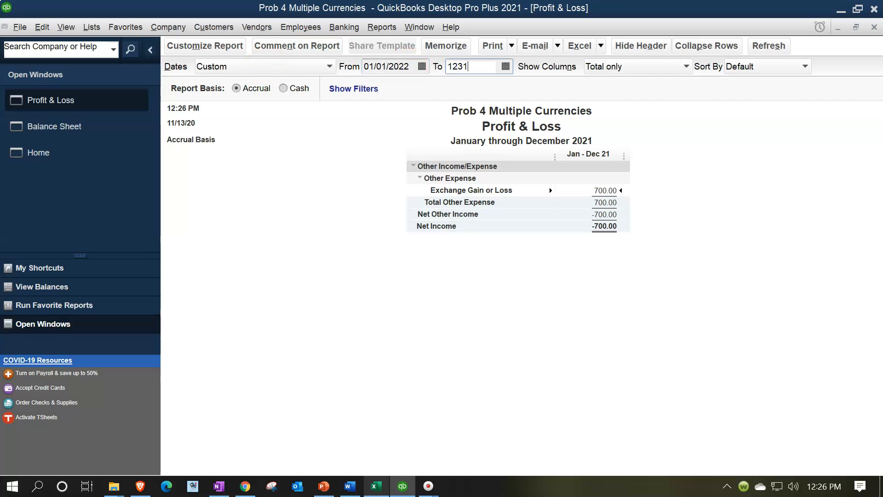
pyautogui.press('Tab')
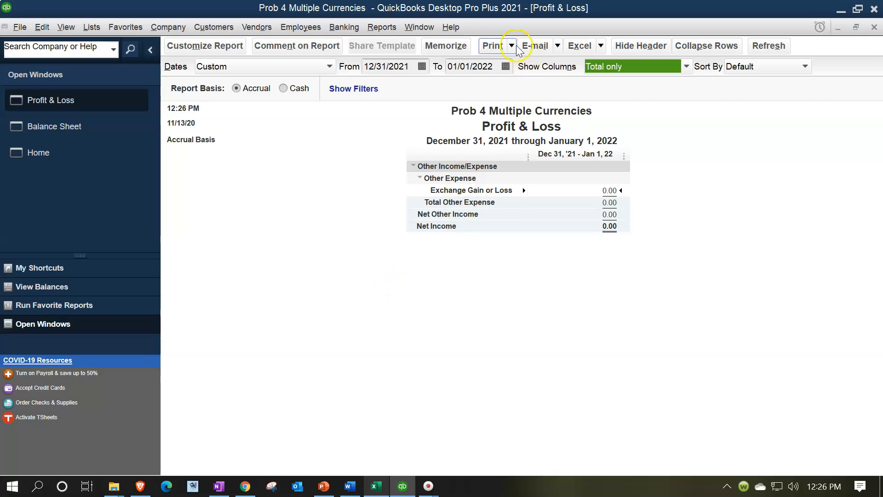
# Set the Profit & Loss report to run from 01/01/2022 to 12/31/2022
pyautogui.click(411, 69)
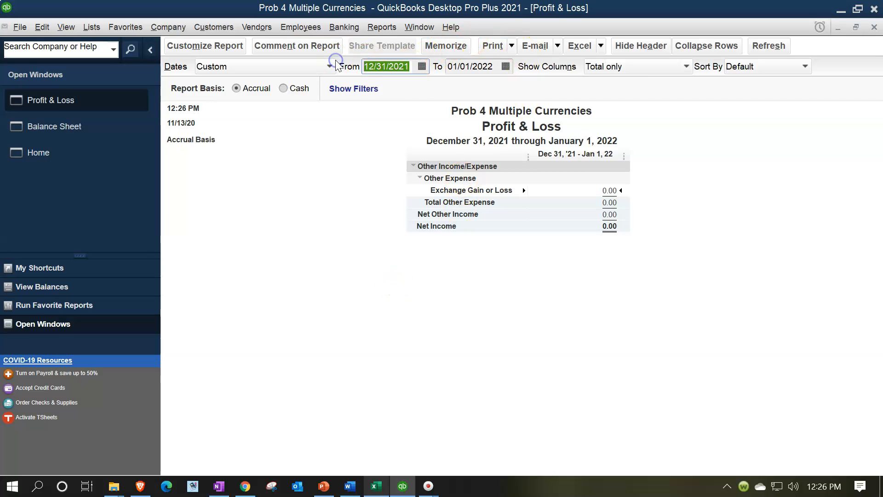
pyautogui.write('01/01/2022')
pyautogui.press('Tab')
pyautogui.write('1')
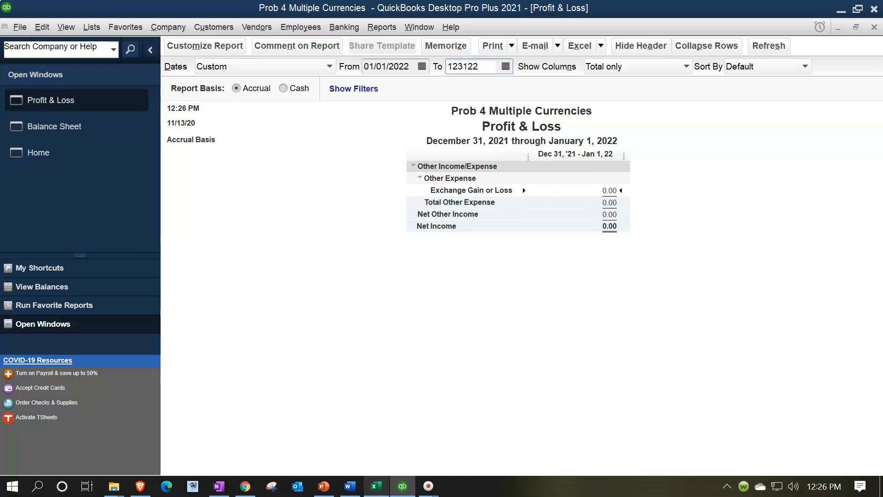
pyautogui.press('Tab')
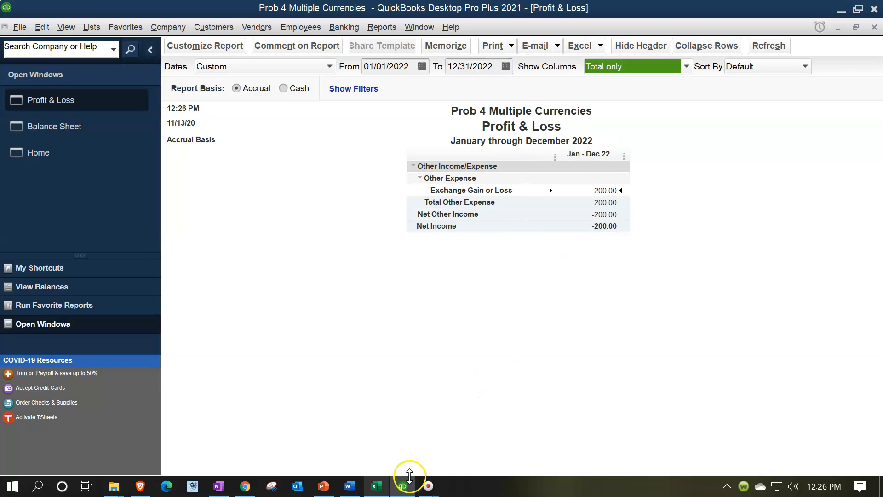
# Switch to Excel and check Year 2's ending Net Income against the 2022 Profit & Loss
pyautogui.click(376, 486)
pyautogui.click(607, 368)
pyautogui.scroll(-4, 593, 368)
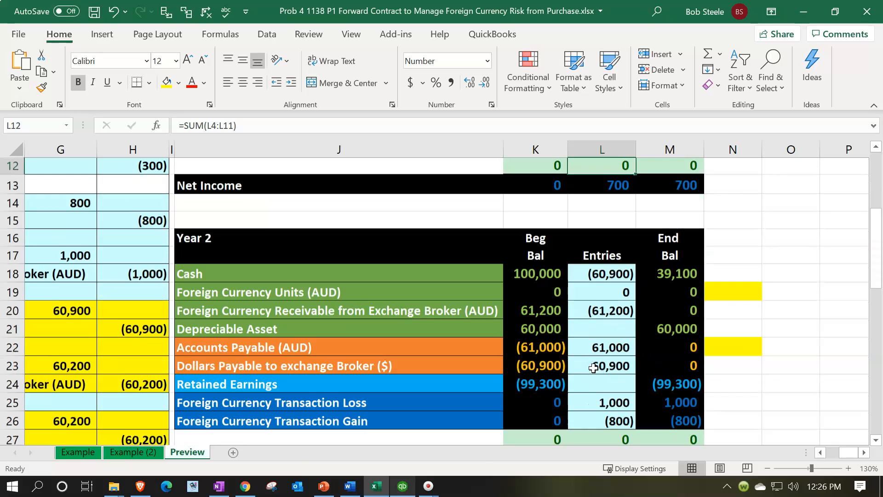
pyautogui.scroll(-2, 594, 368)
pyautogui.click(681, 388)
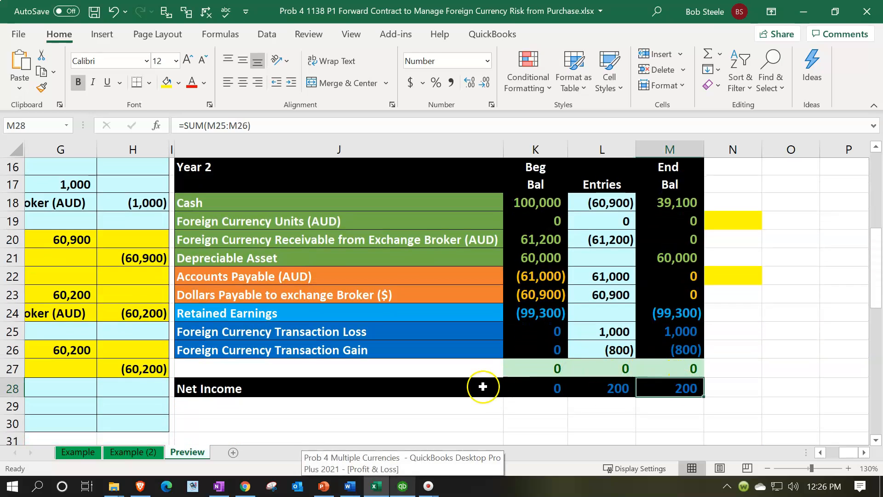
# Return to QuickBooks and review the Balance Sheet as of 12/31/2022
pyautogui.click(375, 489)
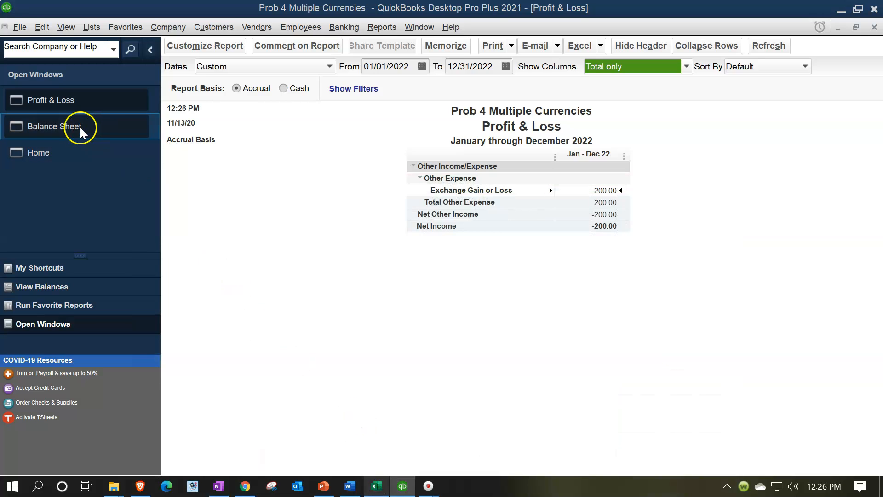
pyautogui.click(80, 130)
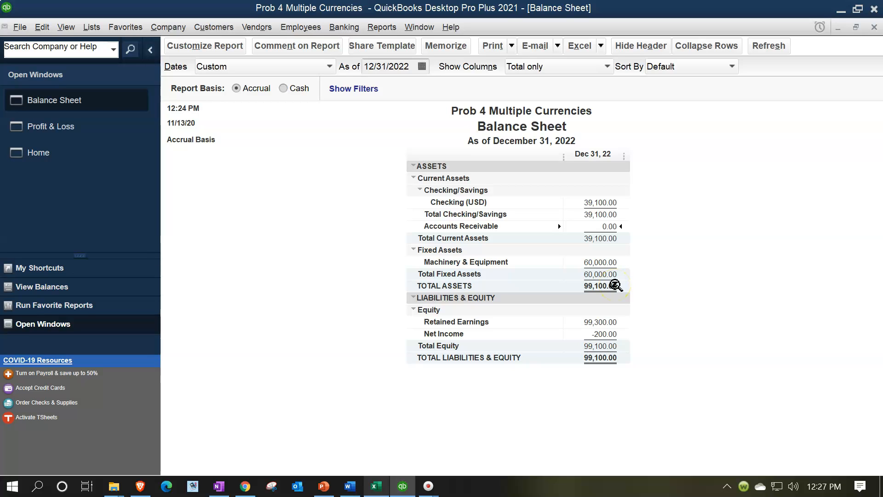
# Open the Trial Balance report and set its dates from 01/01/2022 to 12/31/2022
pyautogui.click(396, 29)
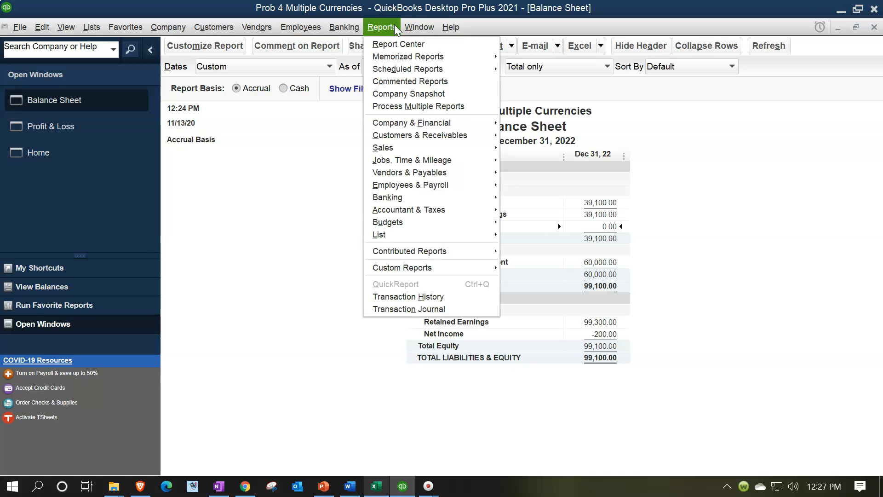
pyautogui.moveTo(437, 209)
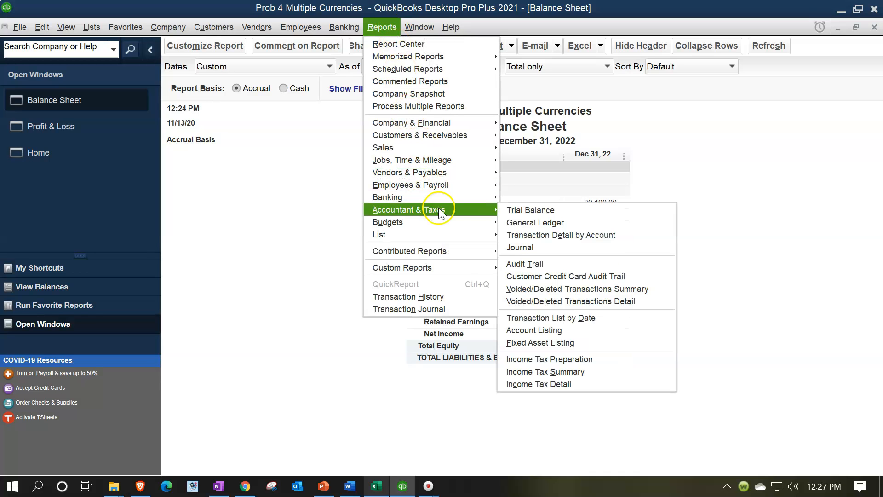
pyautogui.click(506, 211)
pyautogui.click(509, 202)
pyautogui.write('010122')
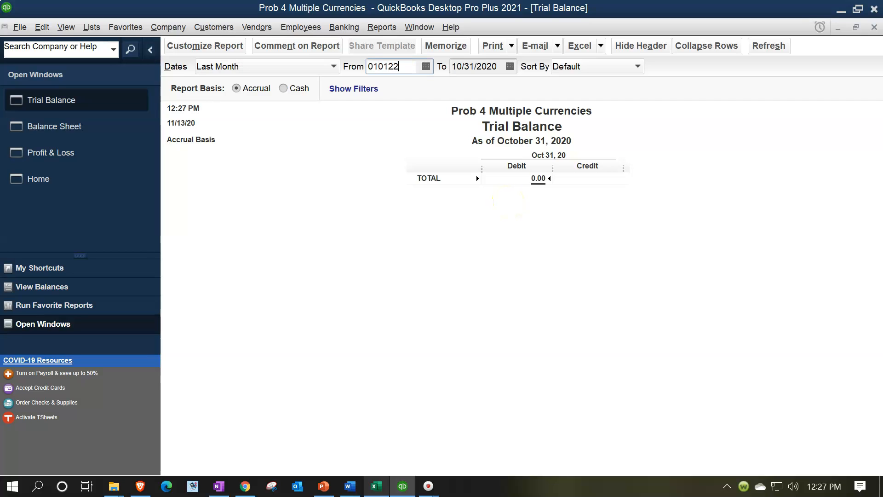
pyautogui.press('Tab')
pyautogui.write('1')
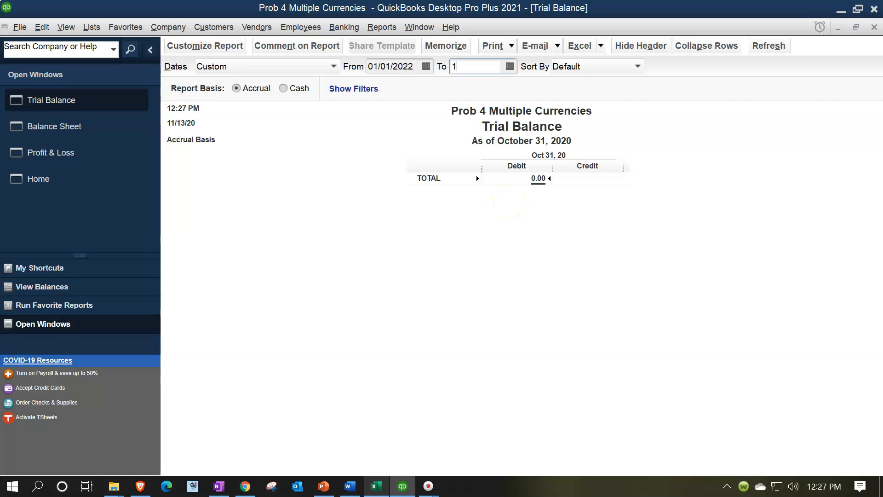
pyautogui.press('Tab')
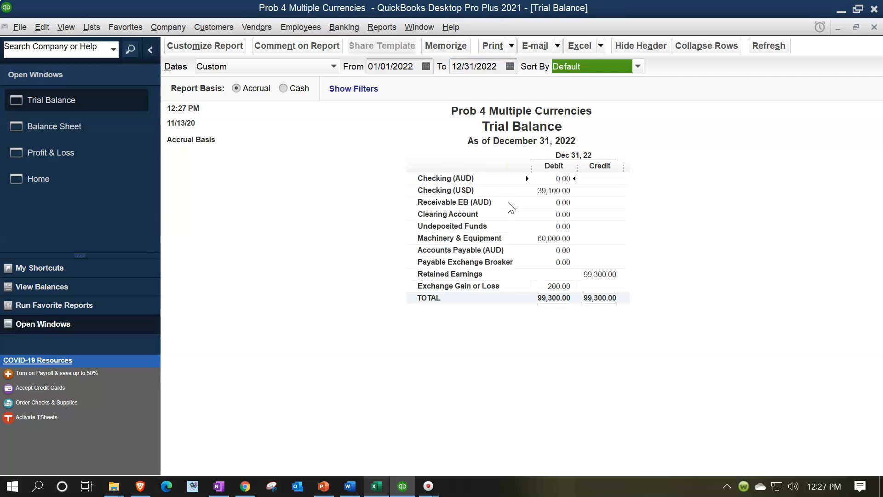
# Review the 2022 transaction detail behind the Receivable EB (AUD) balance and return to the Trial Balance
pyautogui.click(549, 190)
pyautogui.doubleClick(554, 203)
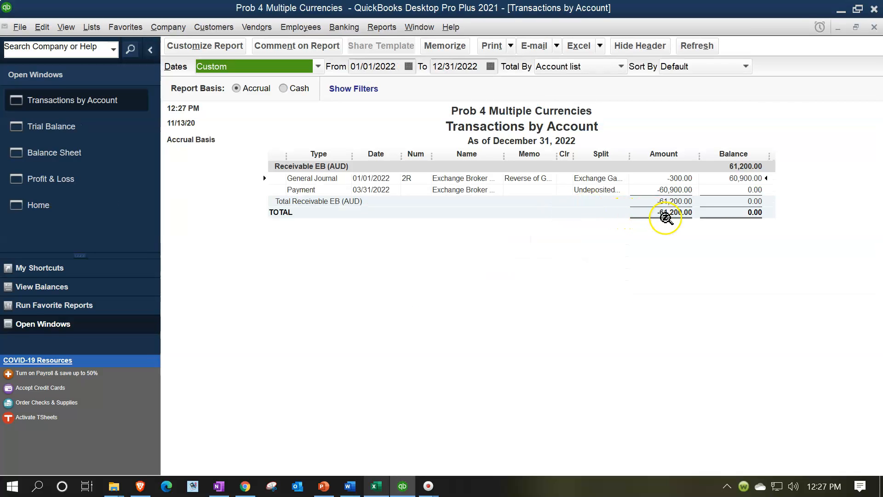
pyautogui.click(691, 179)
pyautogui.click(692, 208)
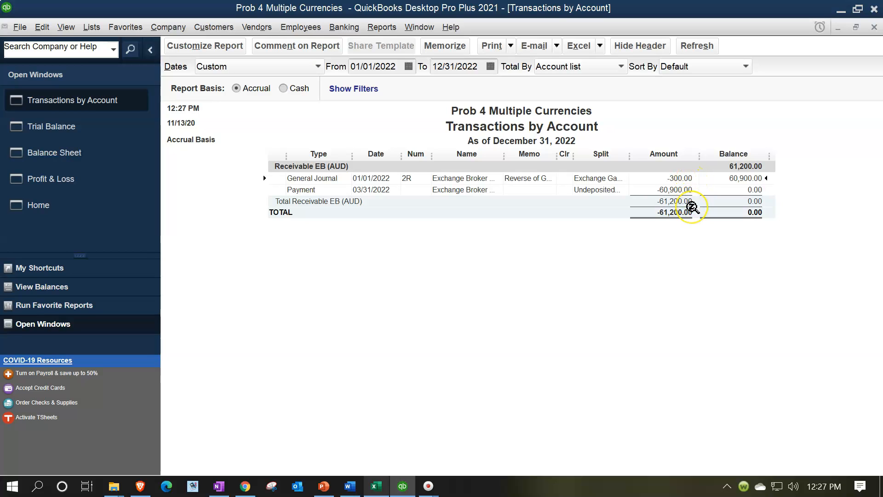
pyautogui.click(875, 27)
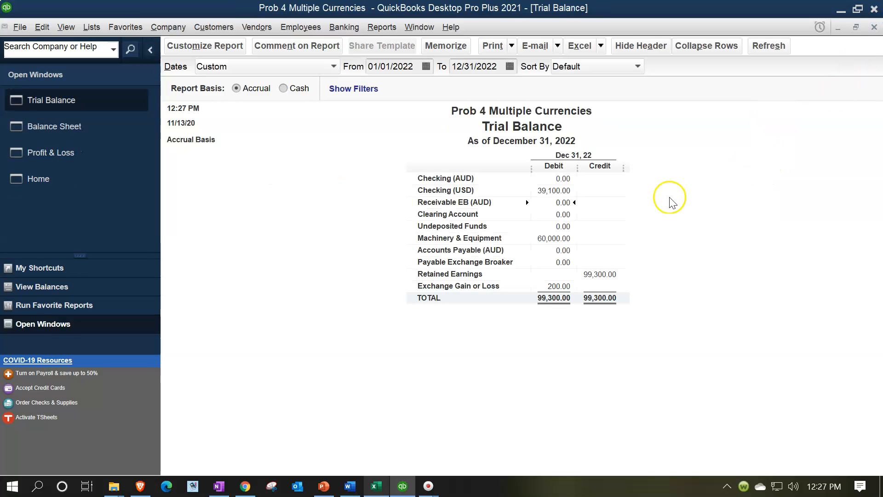
# Review the 2022 transaction detail behind the Accounts Payable (AUD) balance and return to the Trial Balance
pyautogui.click(551, 217)
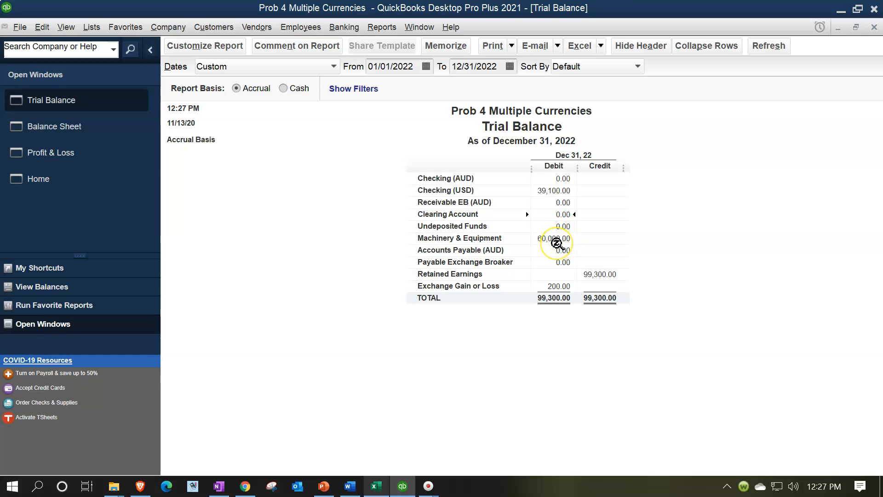
pyautogui.doubleClick(556, 251)
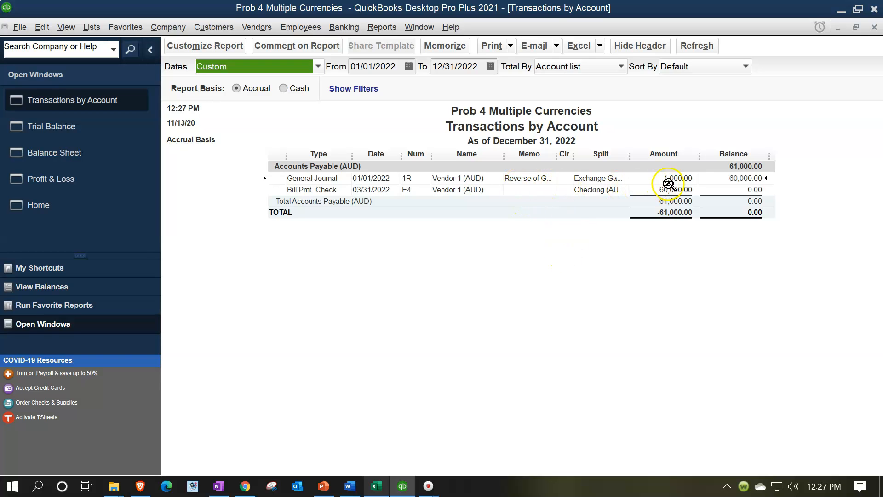
pyautogui.click(873, 29)
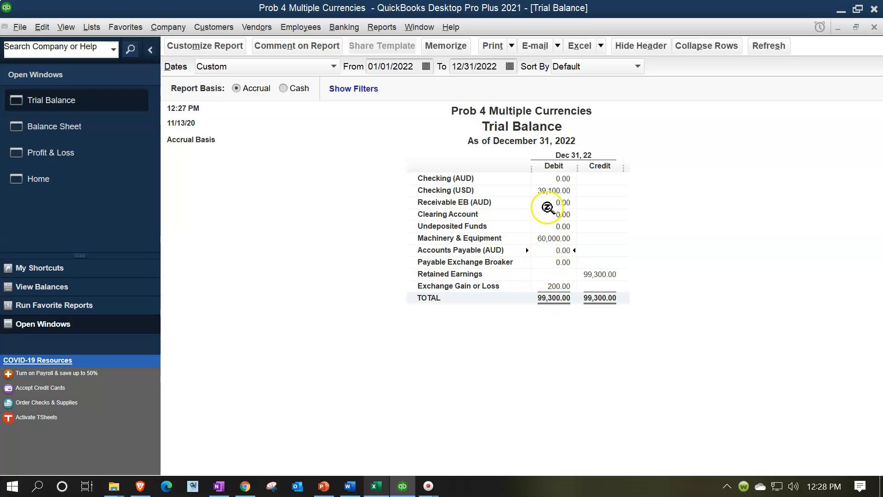
pyautogui.click(550, 244)
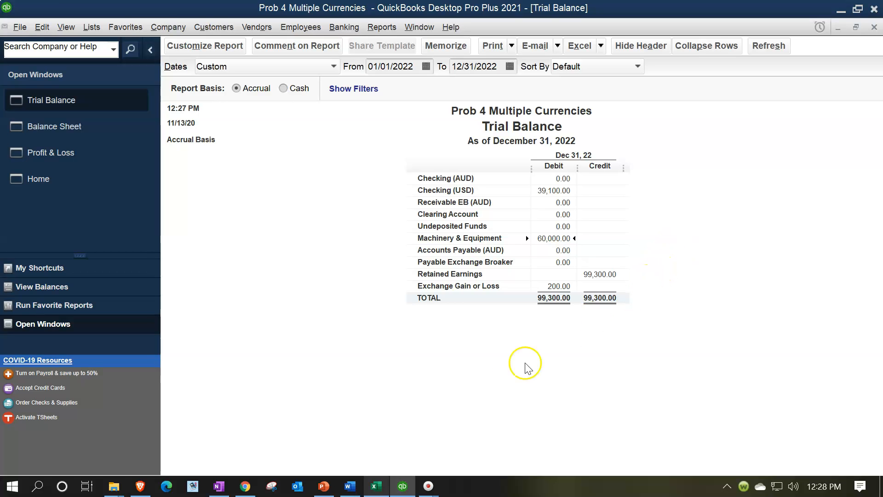
# Switch to Excel, check the ending Net Income of Year 1 and Year 2, and return to the QuickBooks Trial Balance
pyautogui.click(382, 486)
pyautogui.click(651, 402)
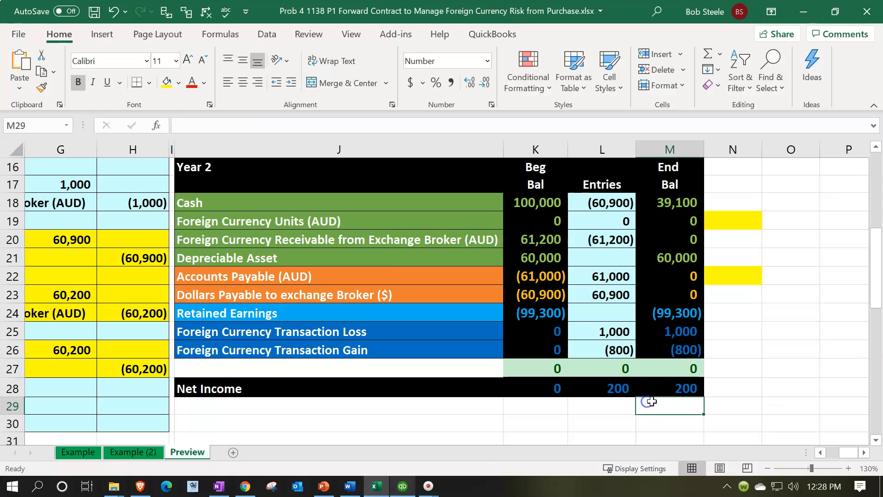
pyautogui.scroll(4, 651, 402)
pyautogui.click(659, 338)
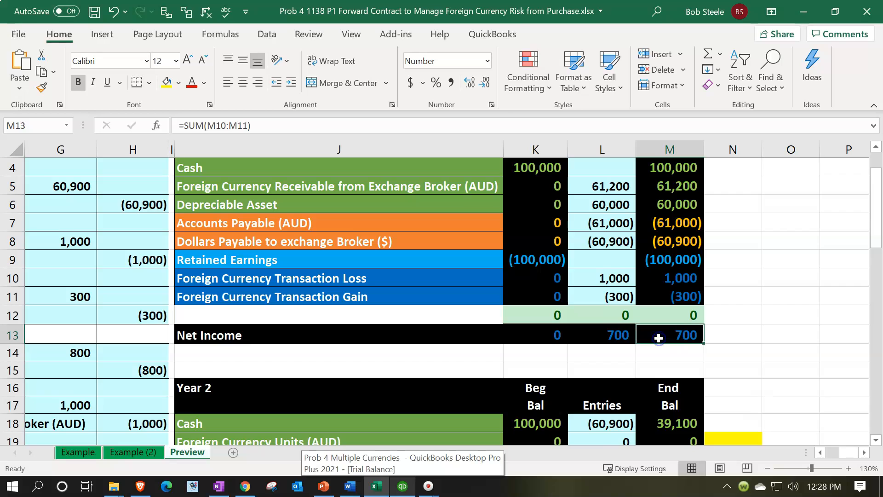
pyautogui.scroll(-5, 659, 338)
pyautogui.click(659, 337)
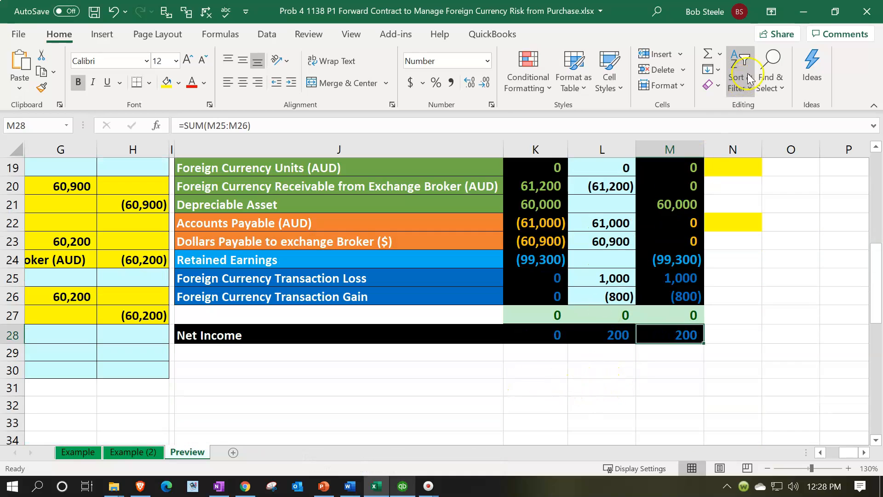
pyautogui.click(803, 12)
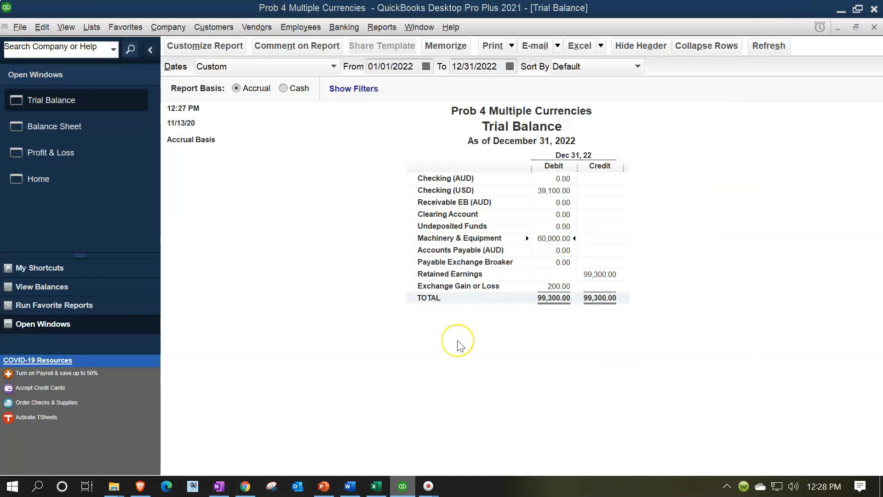